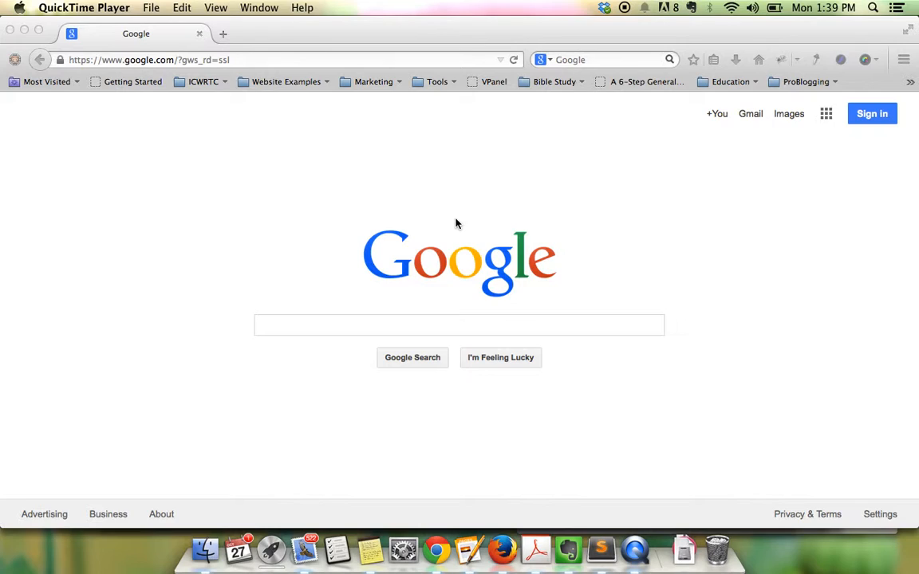
- Enter canva.com in Firefox's address bar and load Canva's Start designing page
{"action": "left_click", "coordinate": [396, 61]}
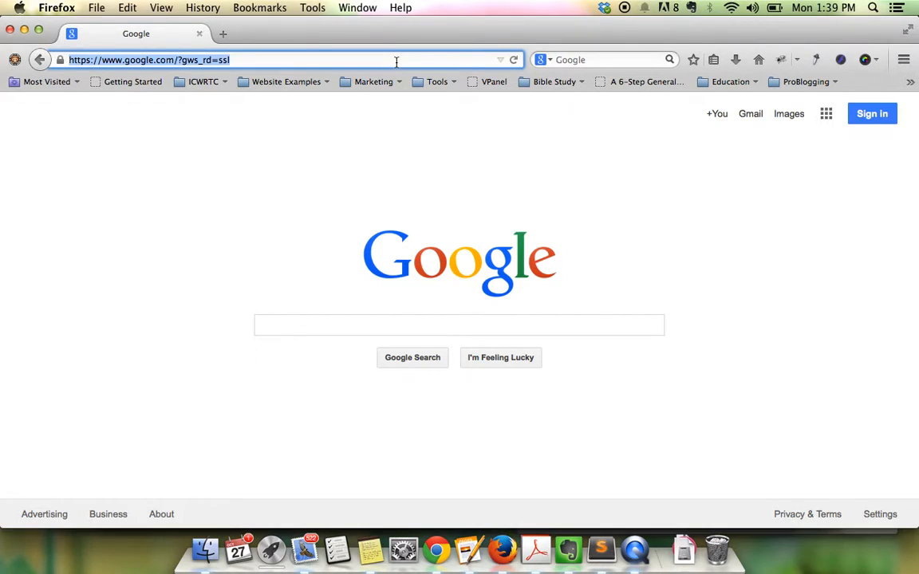
{"action": "type", "text": "v"}
{"action": "key", "text": "BackSpace"}
{"action": "key", "text": "BackSpace"}
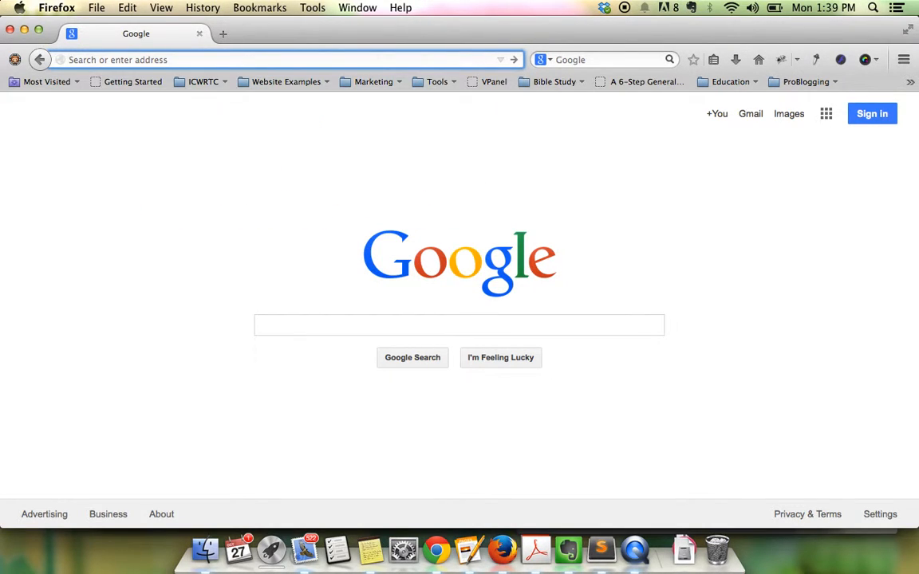
{"action": "type", "text": "ca"}
{"action": "key", "text": "BackSpace"}
{"action": "key", "text": "BackSpace"}
{"action": "type", "text": "av"}
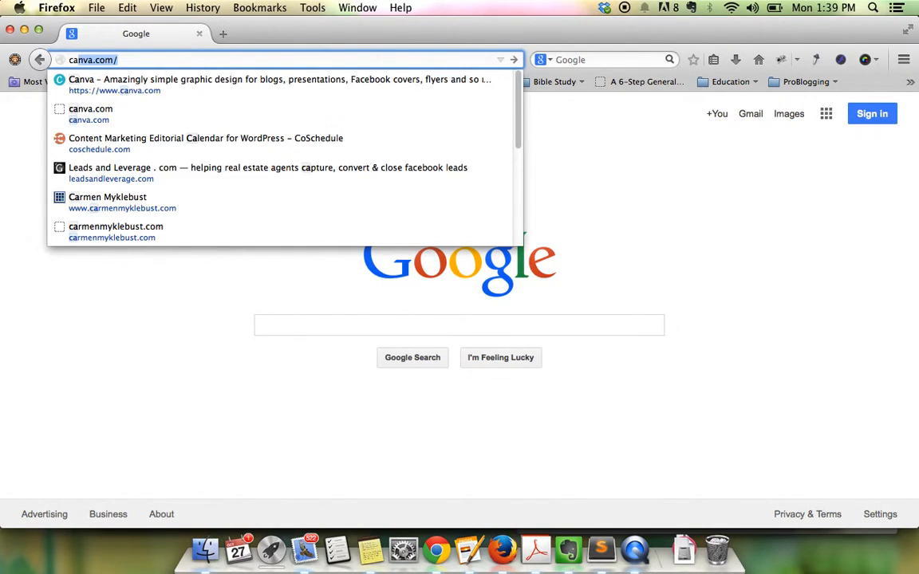
{"action": "key", "text": "BackSpace"}
{"action": "type", "text": "n"}
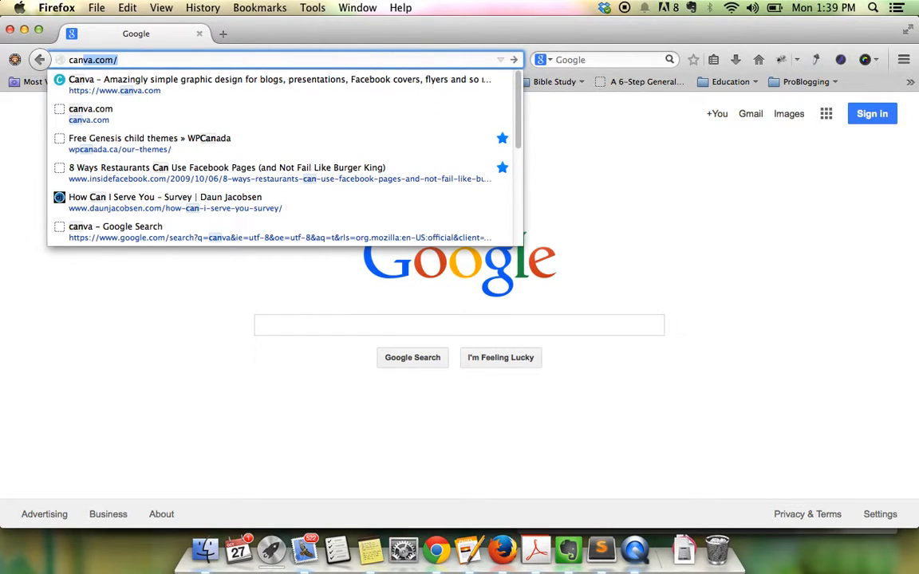
{"action": "key", "text": "Return"}
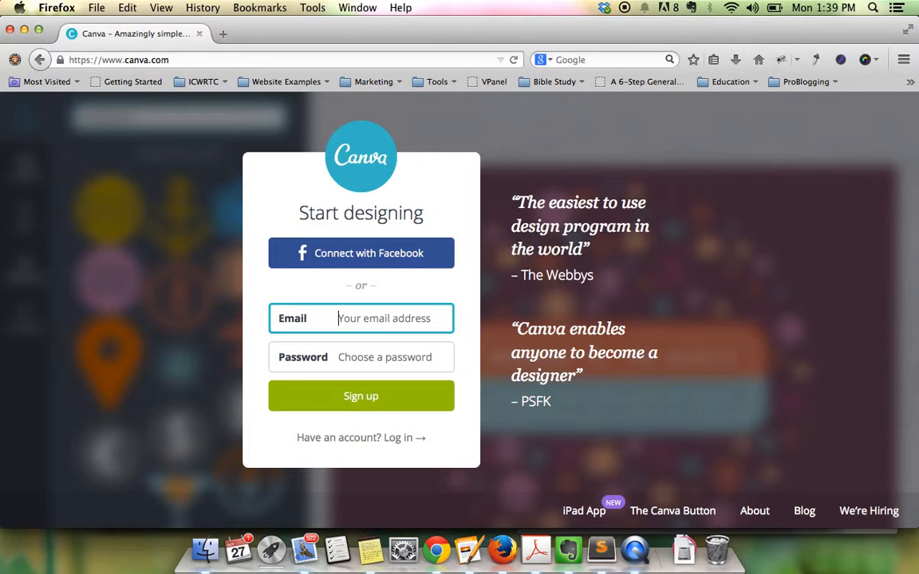
- Log in to Canva with Facebook, entering the account's e-mail address and password
{"action": "left_click", "coordinate": [386, 255]}
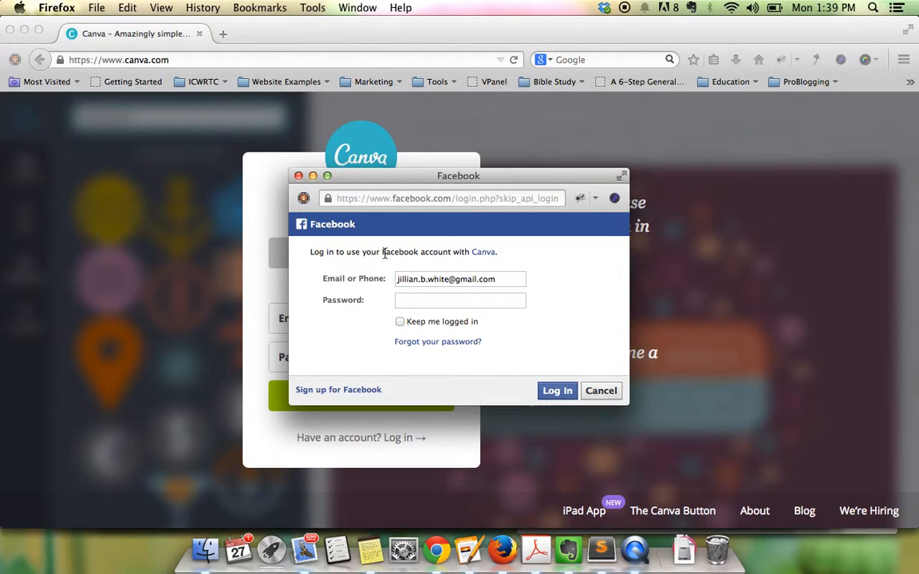
{"action": "left_click", "coordinate": [505, 278]}
{"action": "key", "text": "BackSpace"}
{"action": "key", "text": "BackSpace"}
{"action": "key", "text": "BackSpace"}
{"action": "key", "text": "BackSpace"}
{"action": "key", "text": "BackSpace"}
{"action": "key", "text": "BackSpace"}
{"action": "key", "text": "BackSpace"}
{"action": "key", "text": "BackSpace"}
{"action": "key", "text": "BackSpace"}
{"action": "key", "text": "BackSpace"}
{"action": "key", "text": "BackSpace"}
{"action": "key", "text": "BackSpace"}
{"action": "key", "text": "BackSpace"}
{"action": "key", "text": "BackSpace"}
{"action": "key", "text": "BackSpace"}
{"action": "key", "text": "BackSpace"}
{"action": "key", "text": "BackSpace"}
{"action": "key", "text": "BackSpace"}
{"action": "key", "text": "BackSpace"}
{"action": "key", "text": "BackSpace"}
{"action": "key", "text": "BackSpace"}
{"action": "key", "text": "BackSpace"}
{"action": "key", "text": "BackSpace"}
{"action": "key", "text": "BackSpace"}
{"action": "key", "text": "BackSpace"}
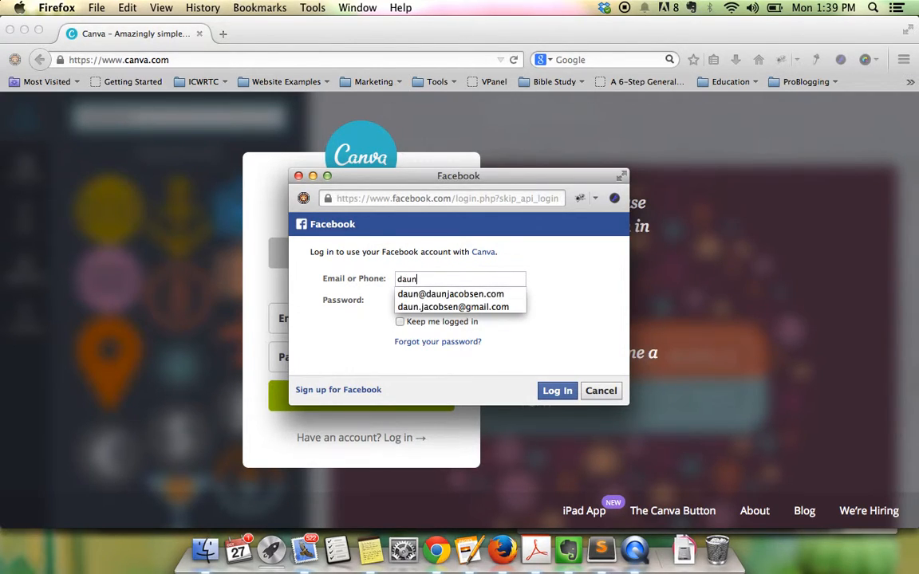
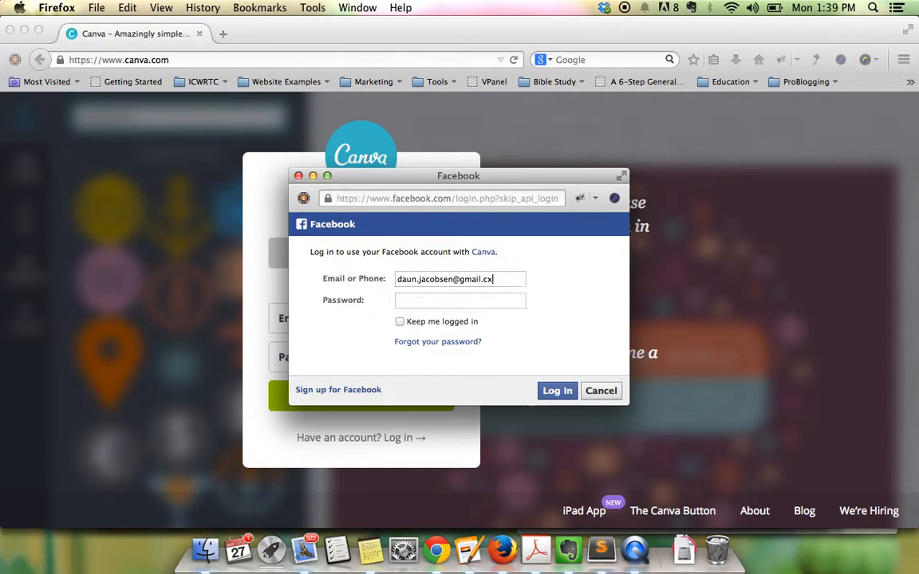
{"action": "key", "text": "Tab"}
{"action": "type", "text": "••••••••••"}
{"action": "key", "text": "Return"}
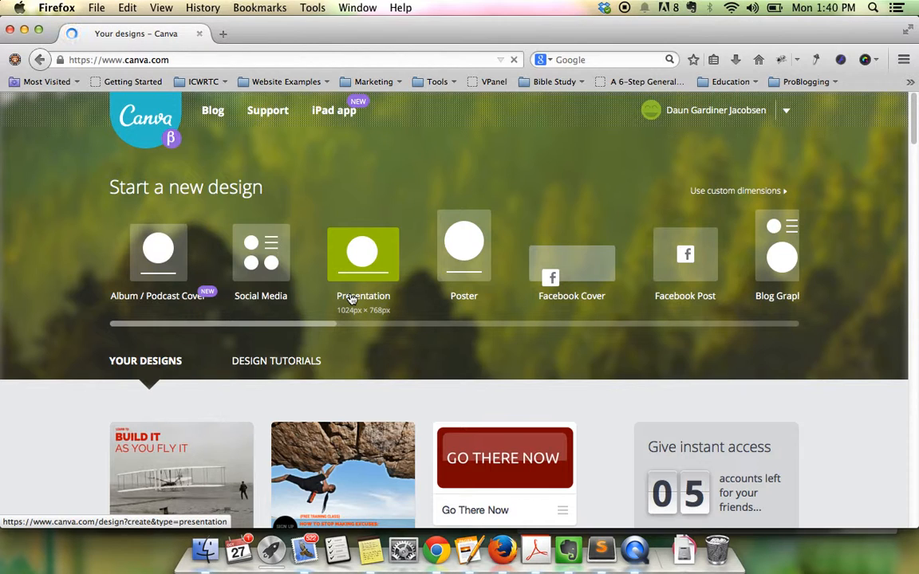
{"action": "scroll", "coordinate": [351, 299], "scroll_direction": "down", "scroll_amount": 2}
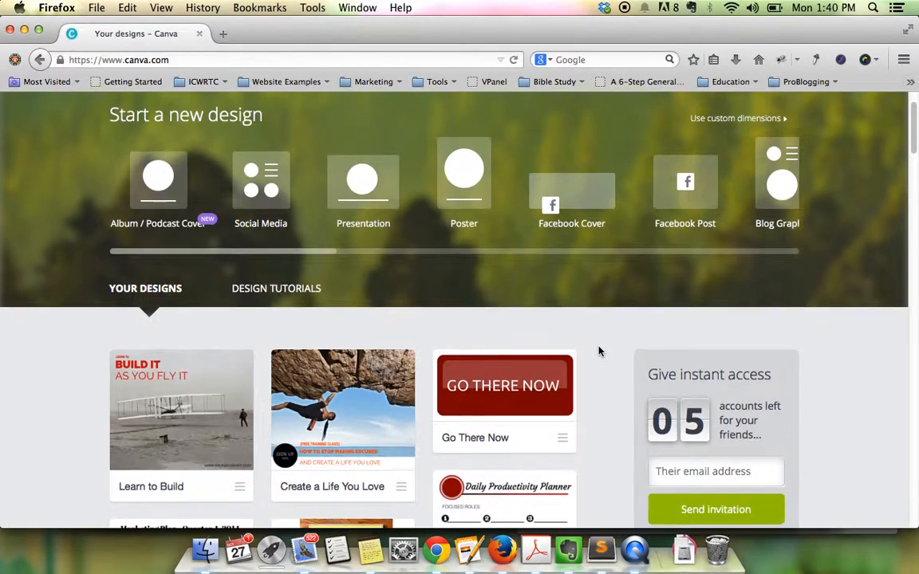
{"action": "scroll", "coordinate": [600, 350], "scroll_direction": "up", "scroll_amount": 2}
{"action": "scroll", "coordinate": [600, 351], "scroll_direction": "up", "scroll_amount": 1}
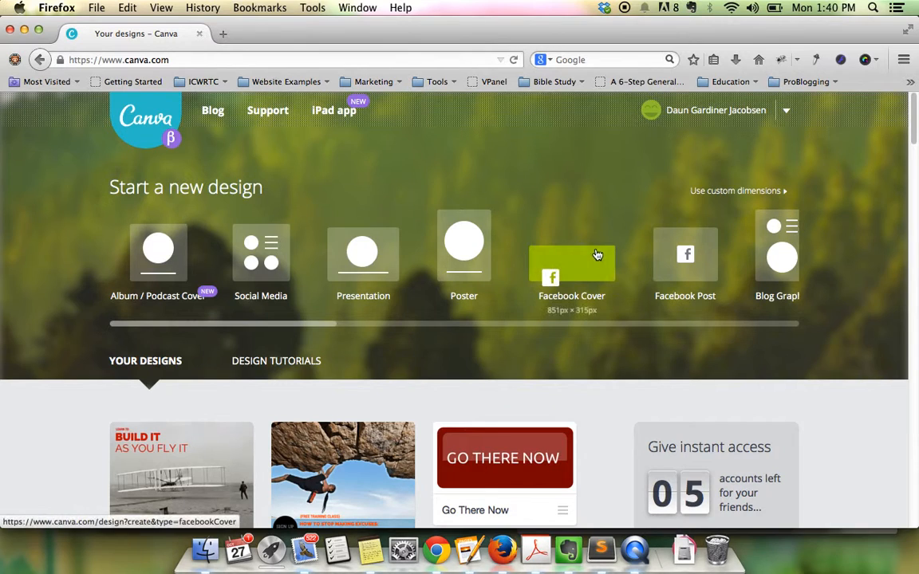
{"action": "left_click_drag", "start_coordinate": [333, 327], "coordinate": [320, 351]}
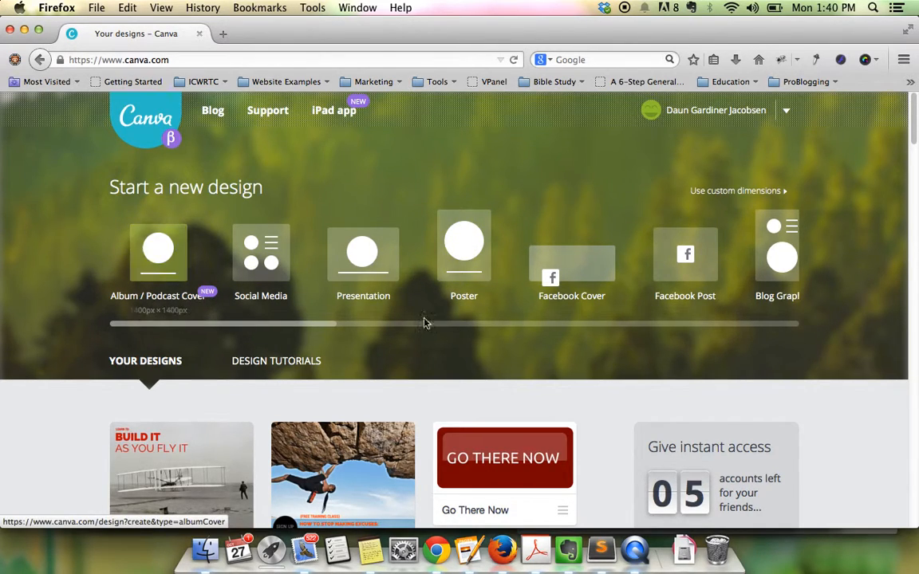
{"action": "left_click", "coordinate": [722, 194]}
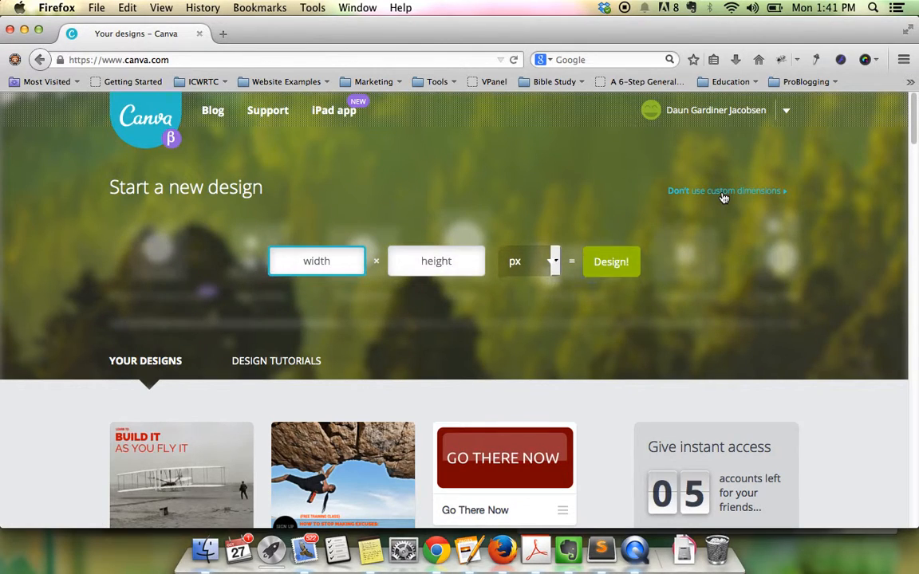
{"action": "left_click", "coordinate": [550, 264]}
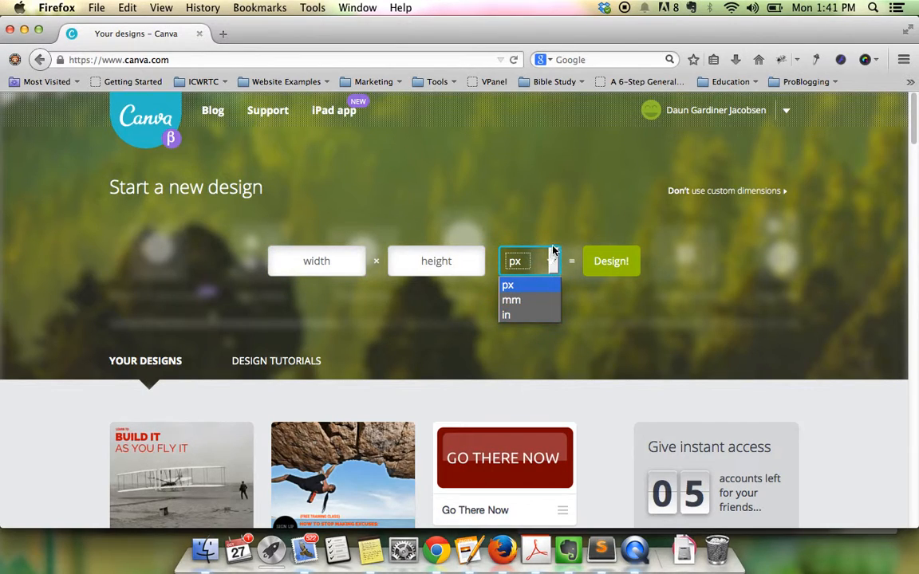
{"action": "left_click", "coordinate": [550, 259]}
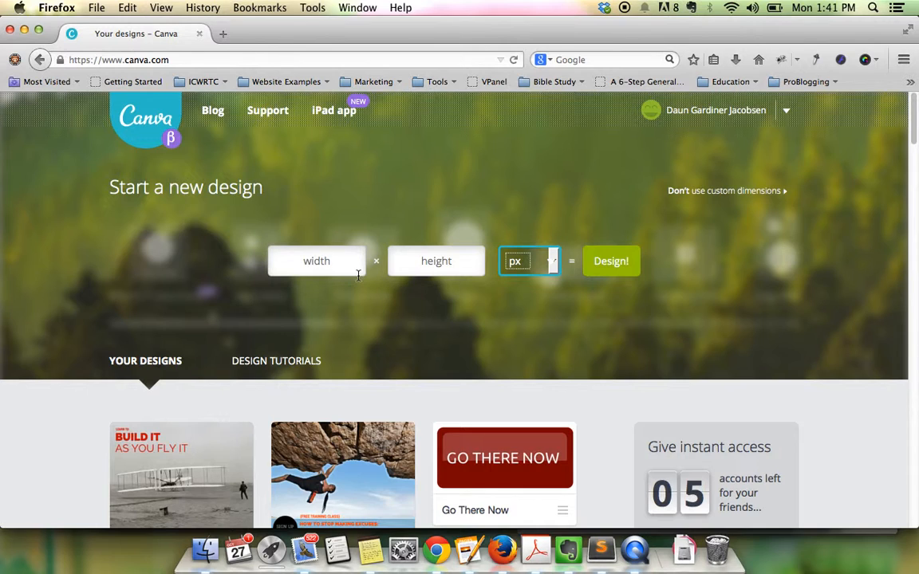
{"action": "scroll", "coordinate": [579, 426], "scroll_direction": "down", "scroll_amount": 3}
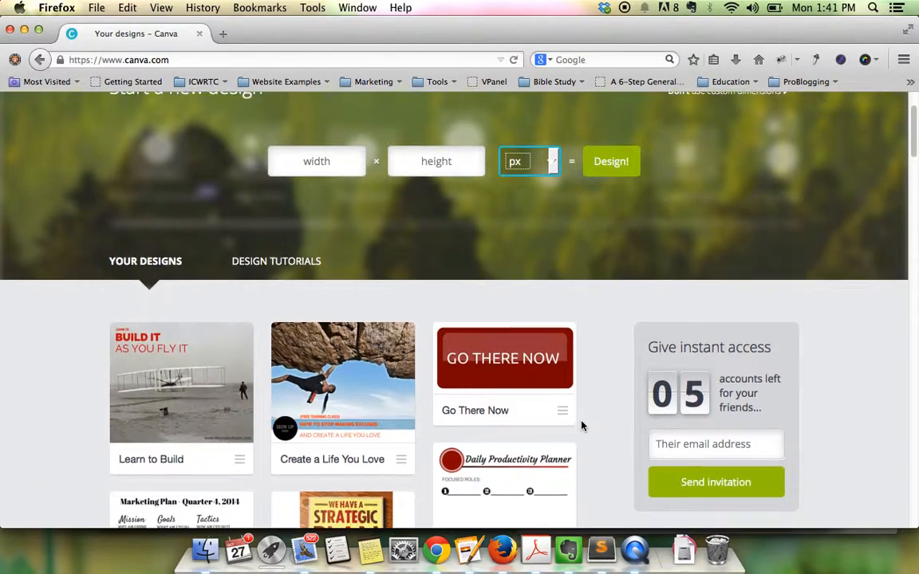
{"action": "scroll", "coordinate": [582, 425], "scroll_direction": "down", "scroll_amount": 1}
{"action": "scroll", "coordinate": [348, 512], "scroll_direction": "down", "scroll_amount": 1}
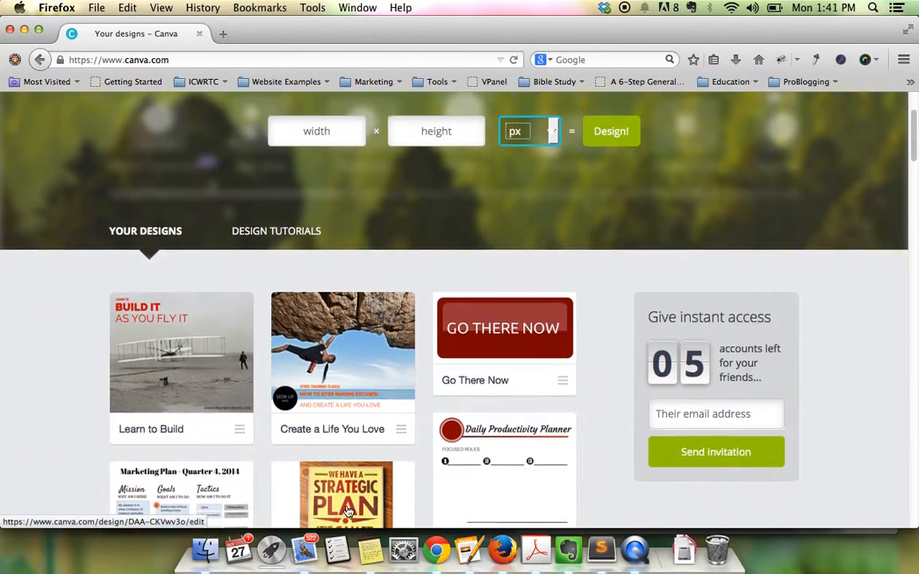
{"action": "scroll", "coordinate": [600, 275], "scroll_direction": "up", "scroll_amount": 4}
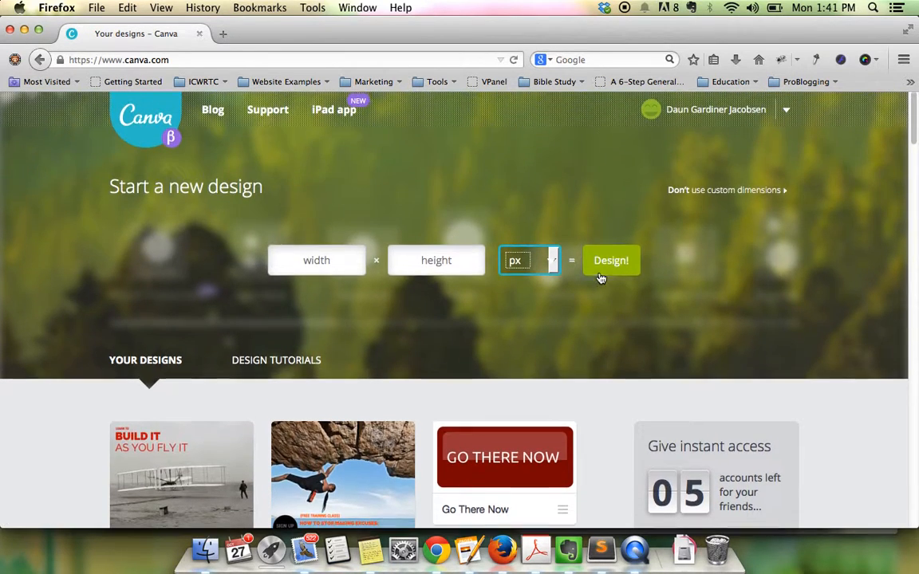
{"action": "left_click", "coordinate": [702, 191]}
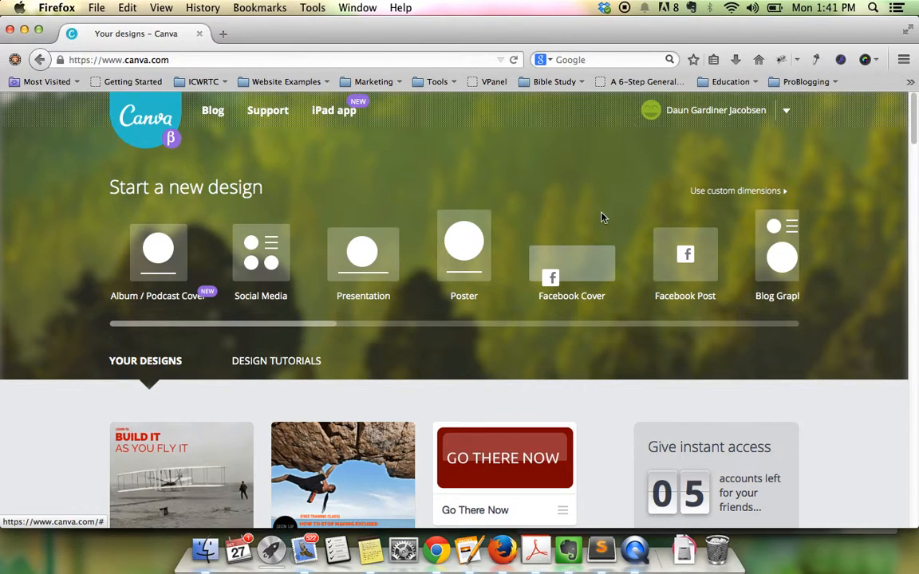
- Start a new Social Media design and apply the black O layout
{"action": "left_click", "coordinate": [257, 263]}
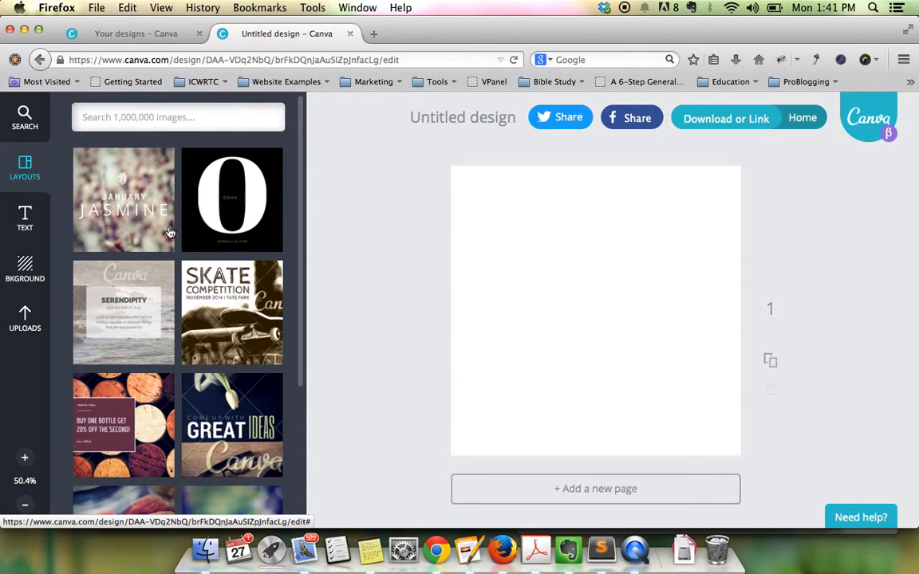
{"action": "left_click", "coordinate": [120, 204]}
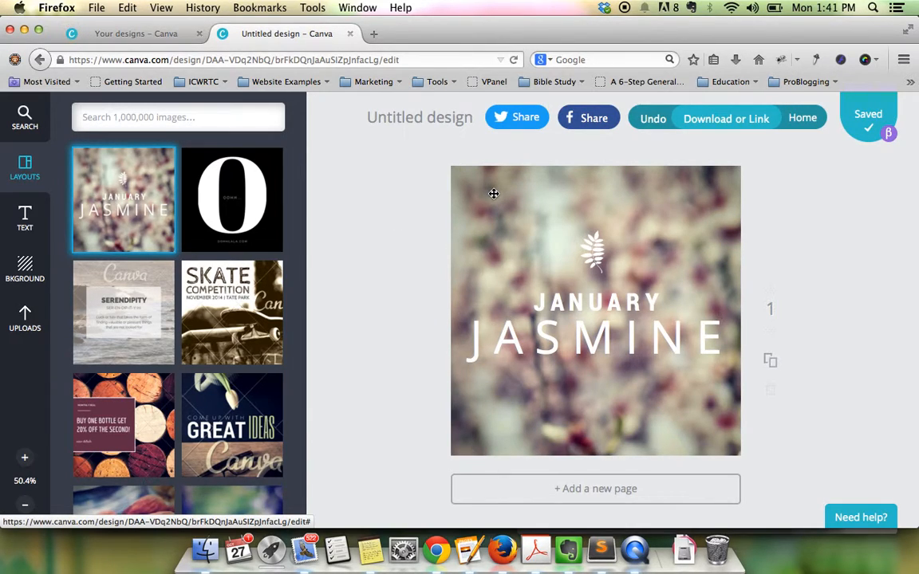
{"action": "left_click", "coordinate": [249, 203]}
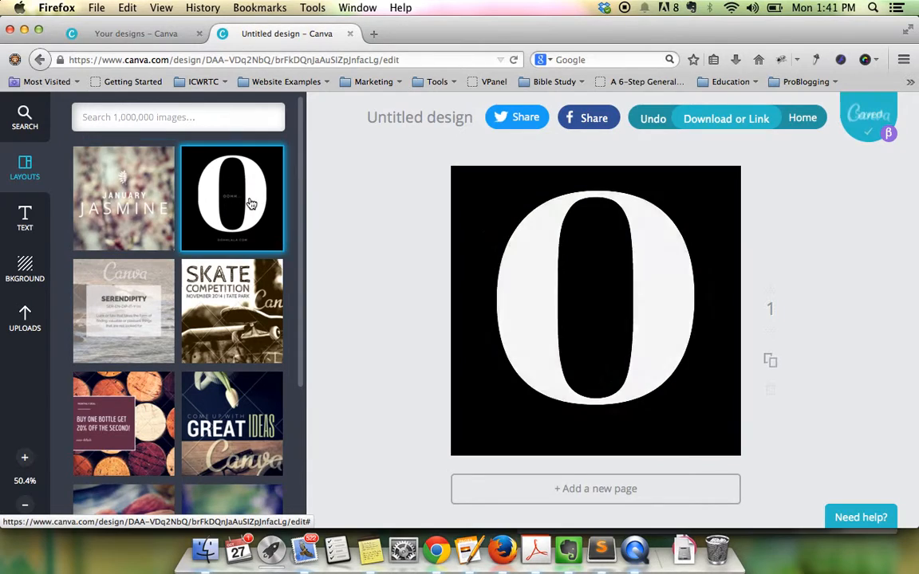
- Delete the big O letter, leaving only the small OOHH text lines
{"action": "left_click", "coordinate": [643, 267]}
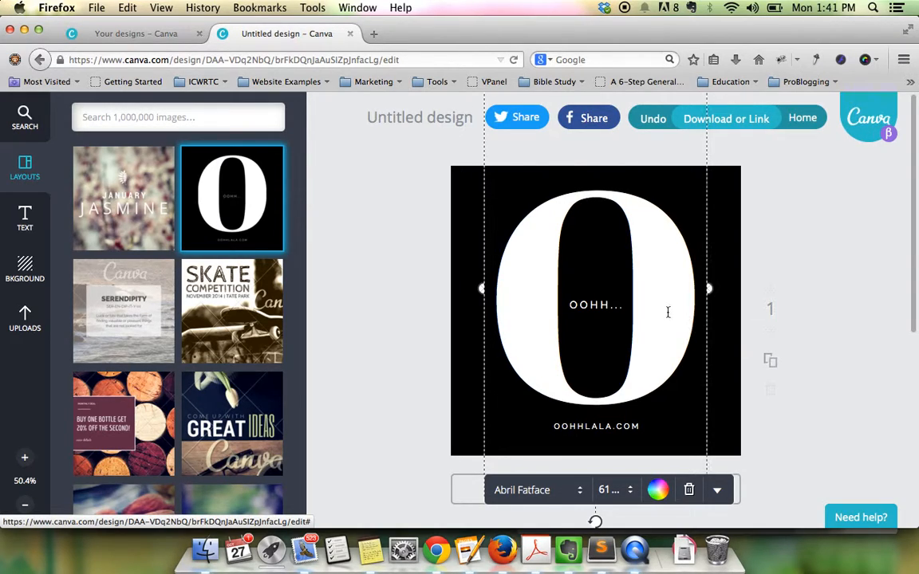
{"action": "key", "text": "BackSpace"}
{"action": "type", "text": "B"}
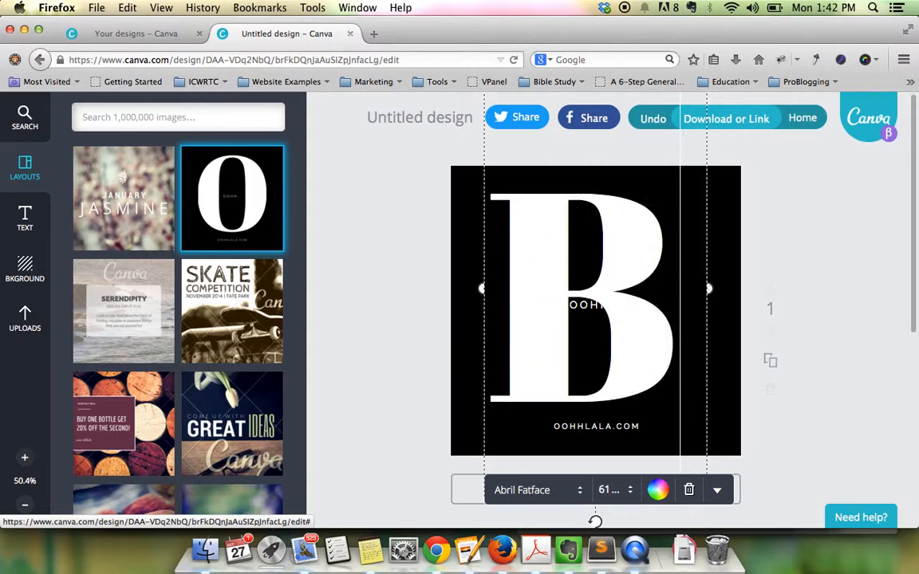
{"action": "key", "text": "BackSpace"}
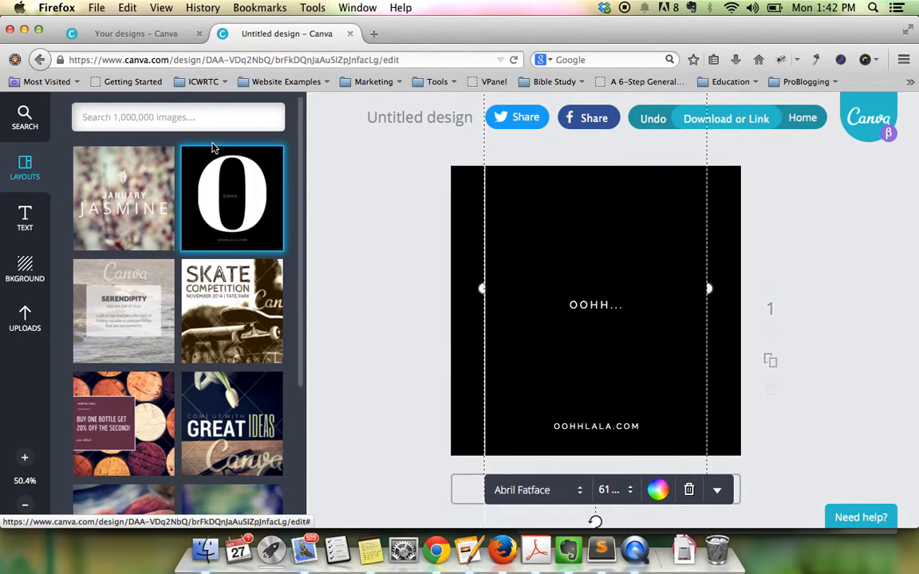
{"action": "scroll", "coordinate": [296, 332], "scroll_direction": "down", "scroll_amount": 1}
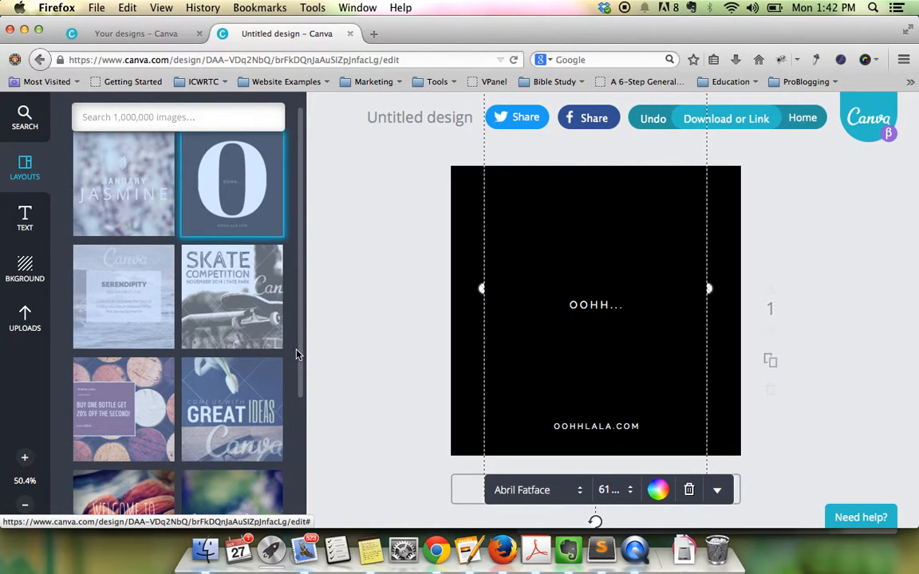
{"action": "left_click_drag", "start_coordinate": [302, 355], "coordinate": [275, 517]}
{"action": "scroll", "coordinate": [275, 517], "scroll_direction": "down", "scroll_amount": 5}
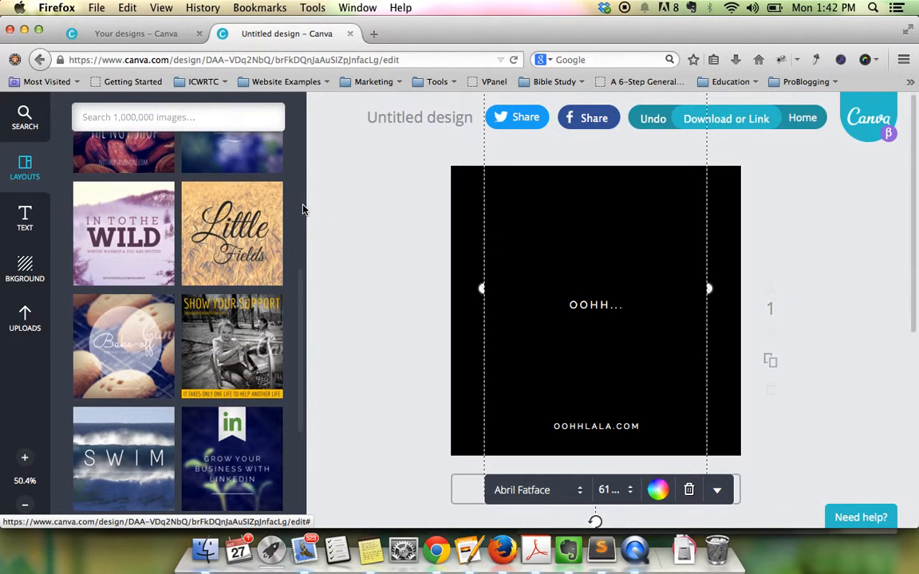
{"action": "scroll", "coordinate": [303, 209], "scroll_direction": "down", "scroll_amount": 5}
{"action": "scroll", "coordinate": [303, 209], "scroll_direction": "down", "scroll_amount": 10}
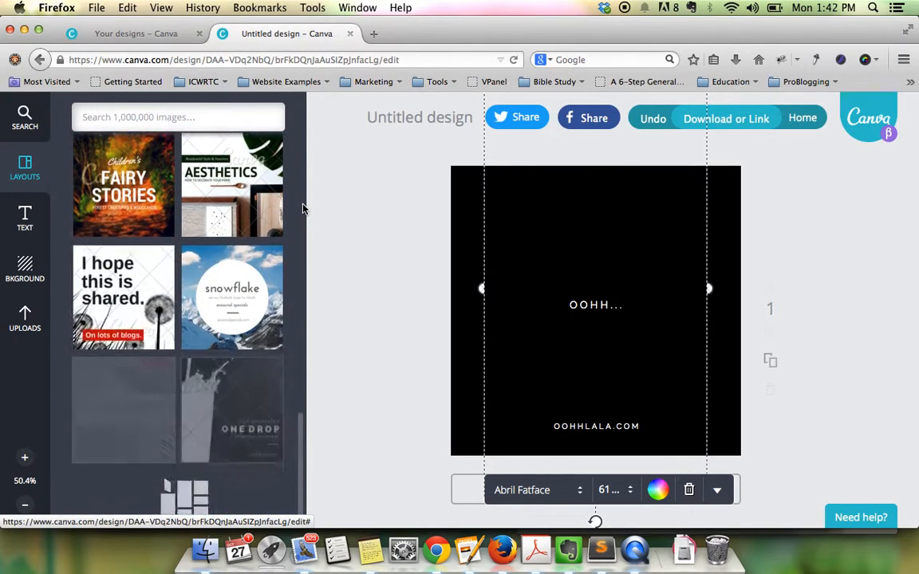
{"action": "scroll", "coordinate": [303, 209], "scroll_direction": "down", "scroll_amount": 5}
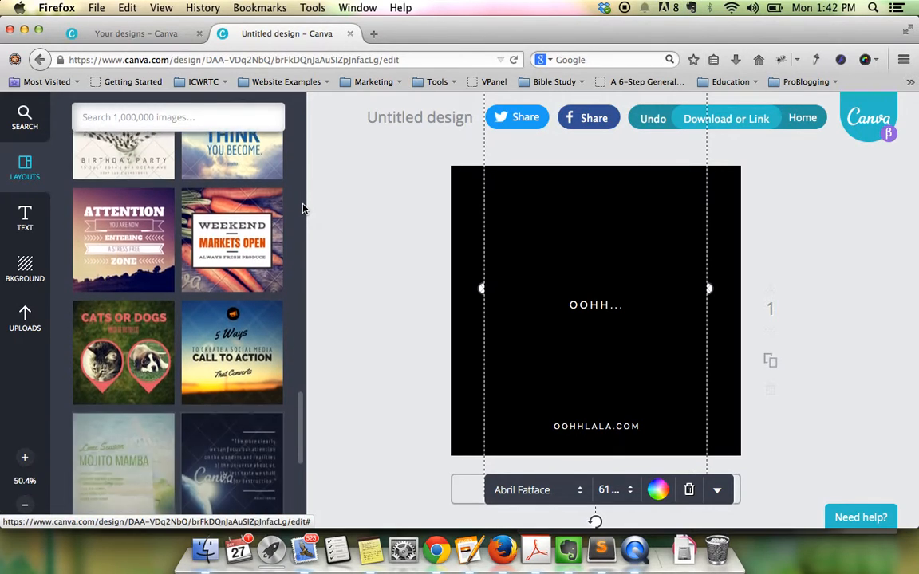
{"action": "scroll", "coordinate": [303, 209], "scroll_direction": "down", "scroll_amount": 7}
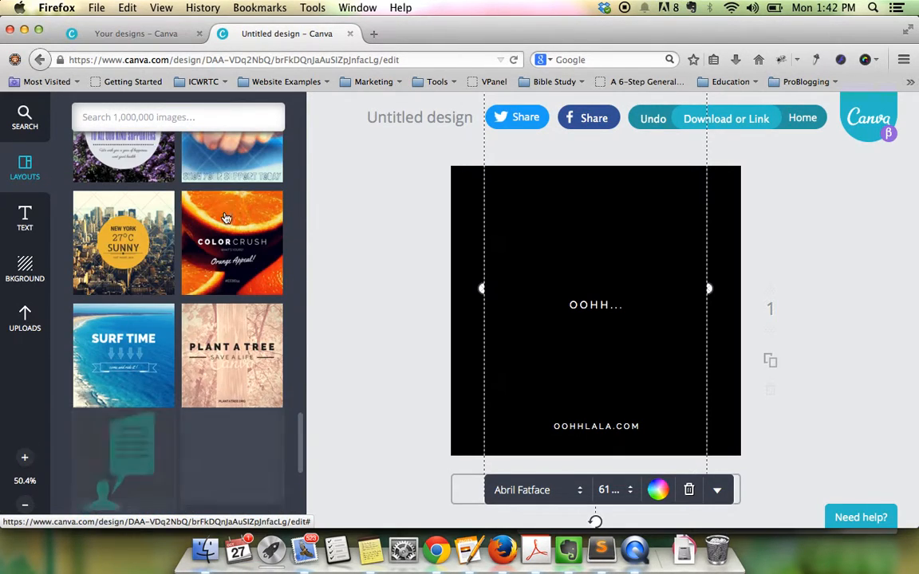
{"action": "scroll", "coordinate": [220, 216], "scroll_direction": "down", "scroll_amount": 10}
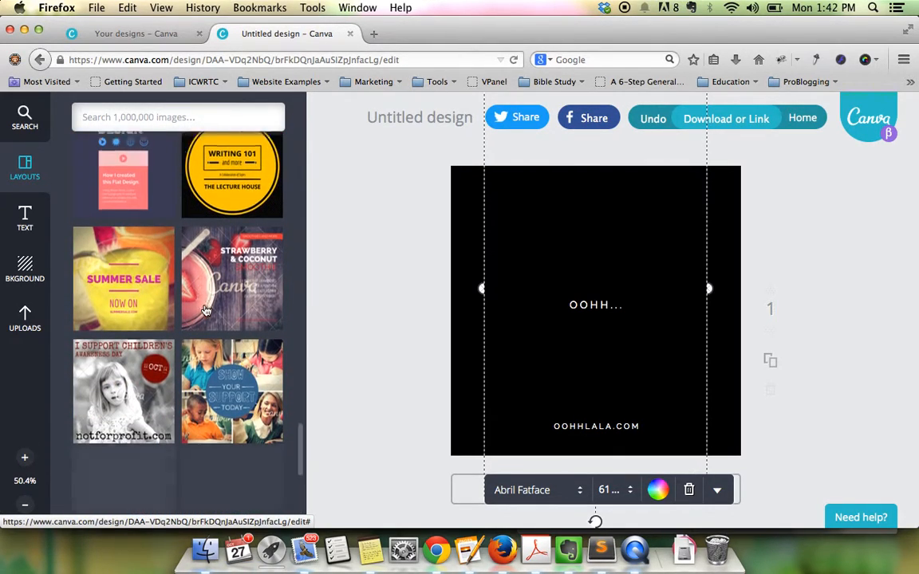
{"action": "scroll", "coordinate": [207, 305], "scroll_direction": "down", "scroll_amount": 10}
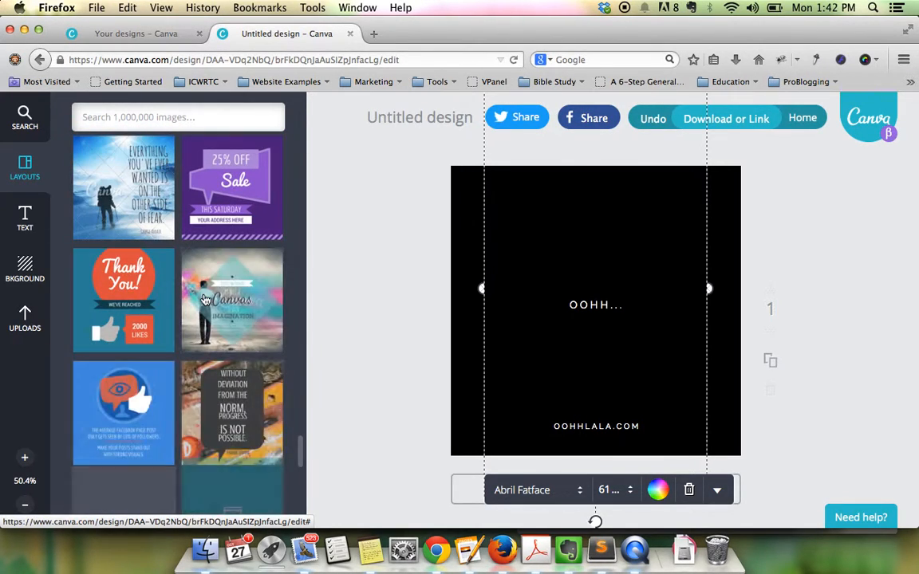
{"action": "scroll", "coordinate": [205, 299], "scroll_direction": "down", "scroll_amount": 10}
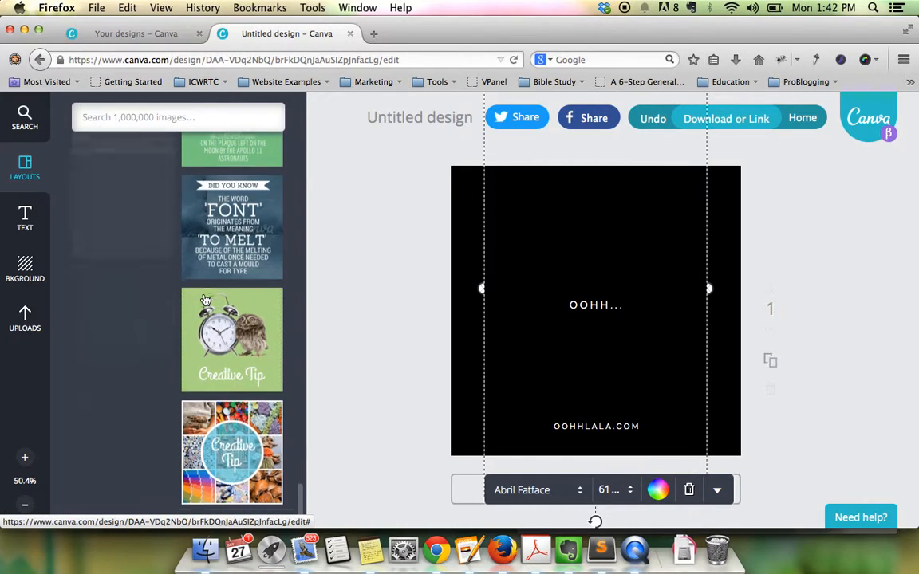
{"action": "scroll", "coordinate": [205, 299], "scroll_direction": "down", "scroll_amount": 10}
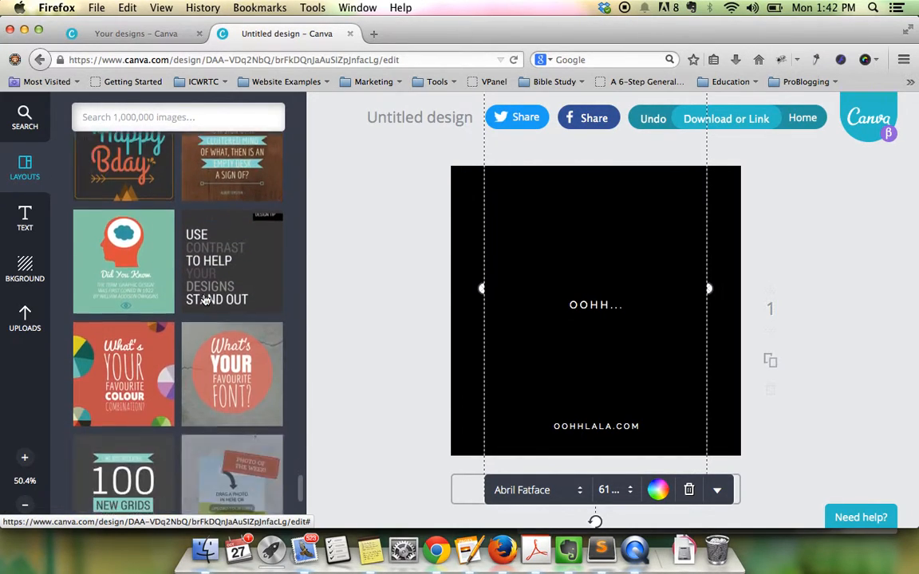
{"action": "scroll", "coordinate": [205, 299], "scroll_direction": "down", "scroll_amount": 10}
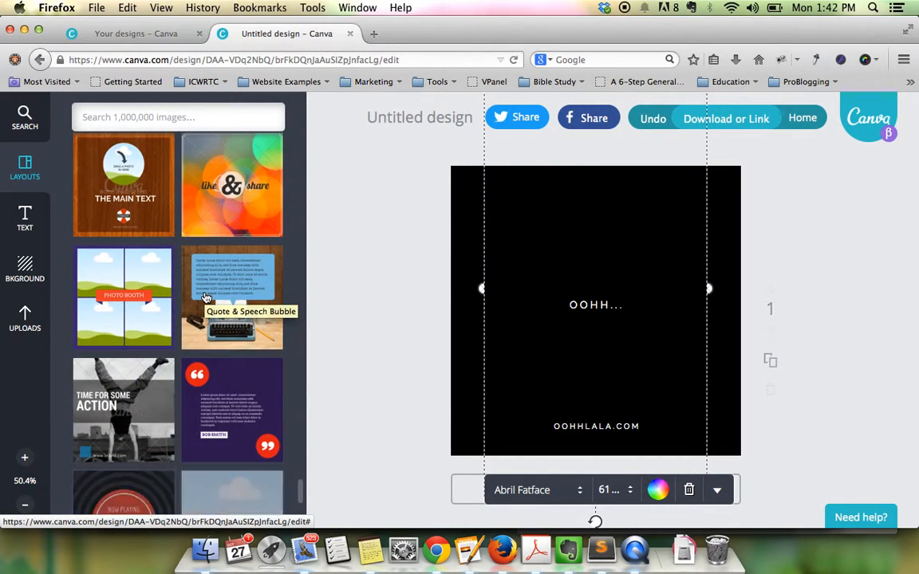
{"action": "scroll", "coordinate": [205, 299], "scroll_direction": "up", "scroll_amount": 15}
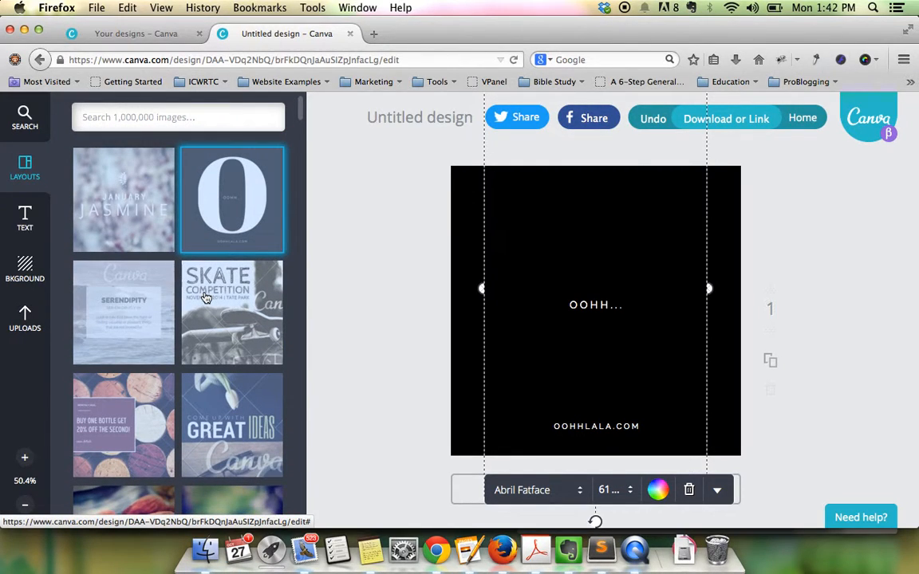
- Apply the Skate Competition layout to the page
{"action": "left_click", "coordinate": [219, 309]}
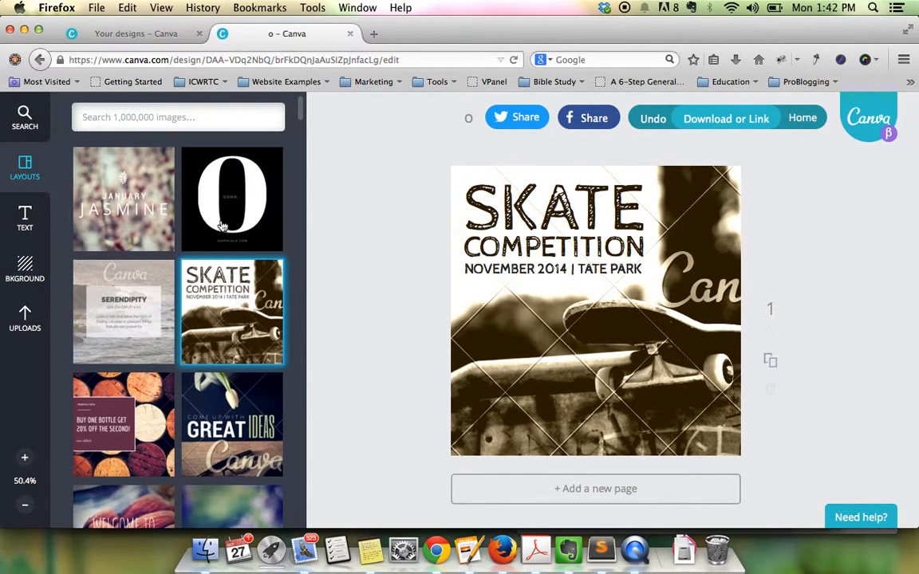
{"action": "scroll", "coordinate": [222, 224], "scroll_direction": "down", "scroll_amount": 2}
{"action": "left_click", "coordinate": [590, 214]}
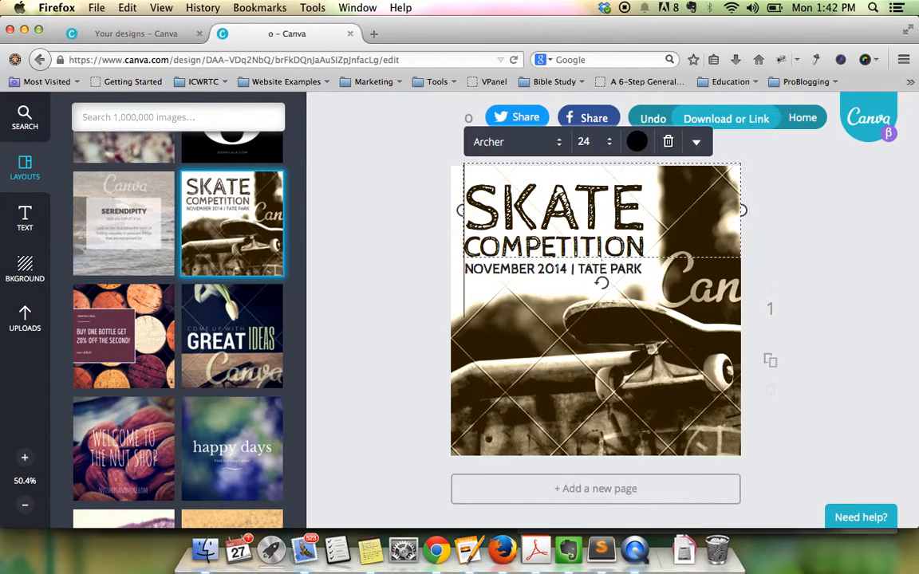
{"action": "left_click", "coordinate": [26, 169]}
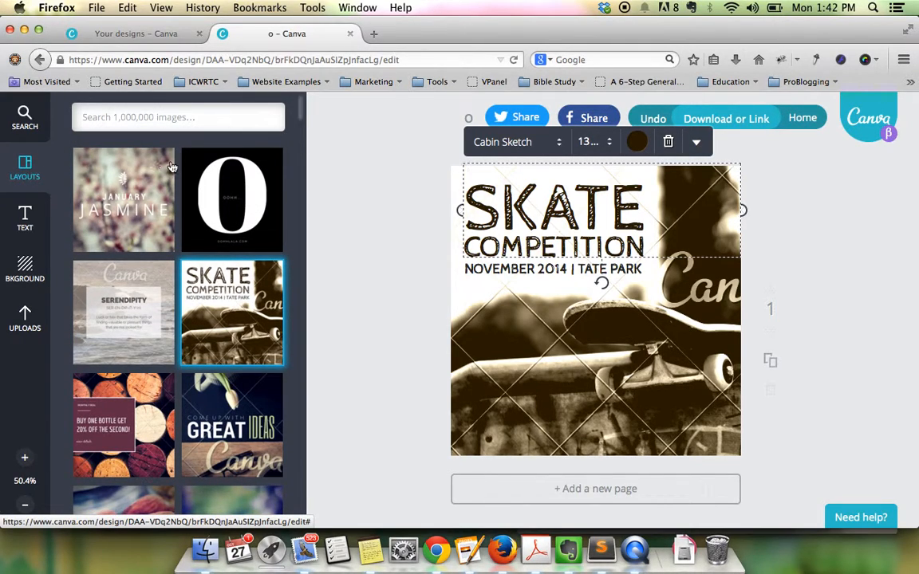
{"action": "scroll", "coordinate": [170, 166], "scroll_direction": "down", "scroll_amount": 10}
{"action": "scroll", "coordinate": [170, 166], "scroll_direction": "down", "scroll_amount": 15}
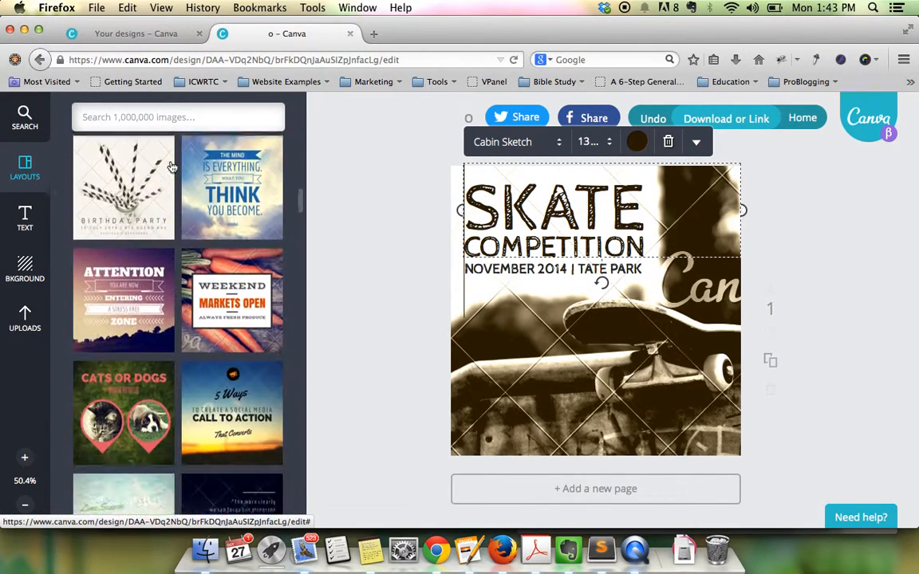
- Delete the skateboard photo and the SKATE, COMPETITION and NOVEMBER 2014 text boxes
{"action": "left_click", "coordinate": [657, 317]}
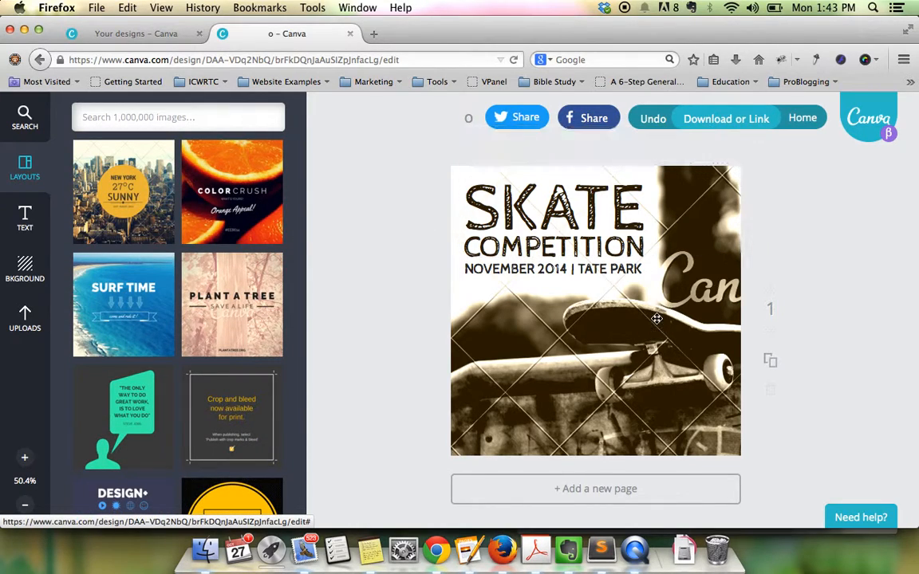
{"action": "left_click", "coordinate": [594, 145]}
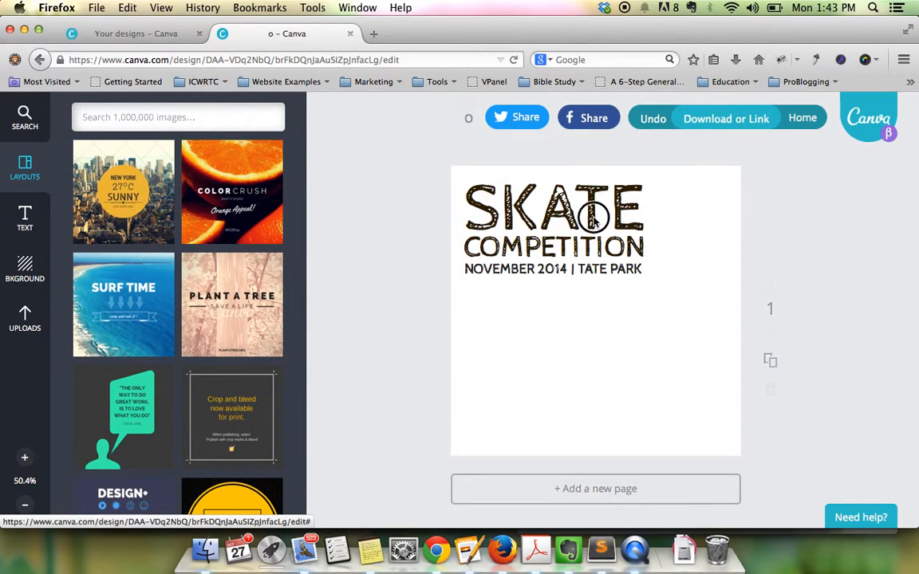
{"action": "left_click", "coordinate": [526, 200]}
{"action": "left_click", "coordinate": [666, 142]}
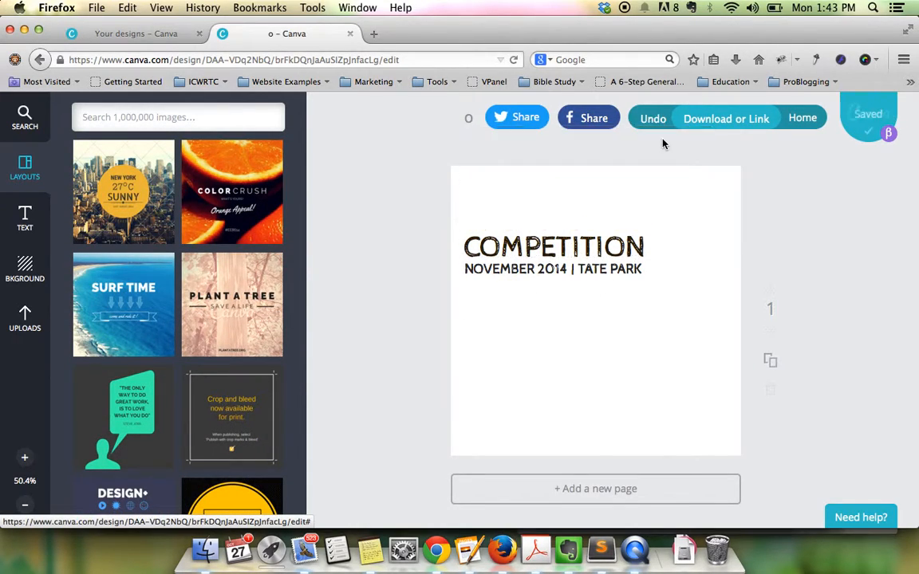
{"action": "left_click", "coordinate": [632, 246]}
{"action": "left_click", "coordinate": [669, 199]}
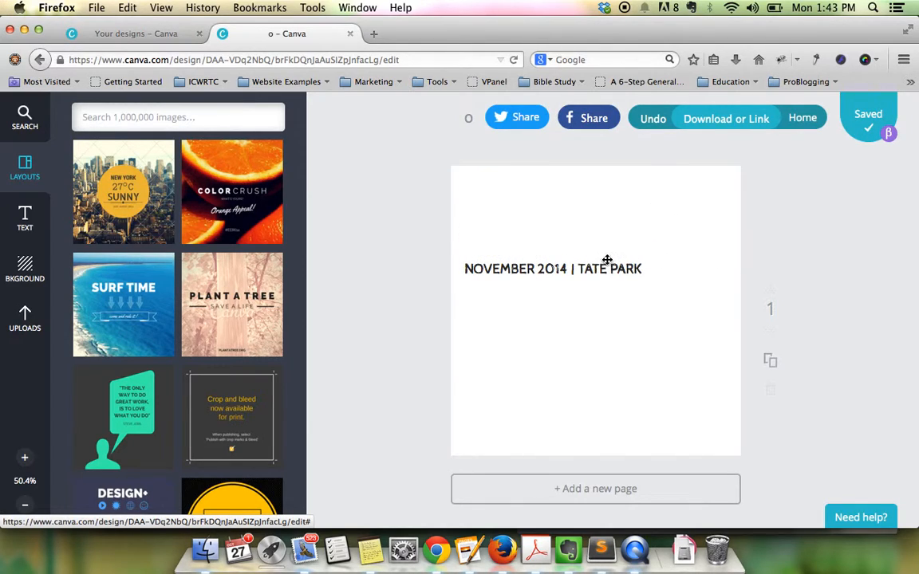
{"action": "left_click", "coordinate": [604, 263]}
{"action": "left_click", "coordinate": [668, 231]}
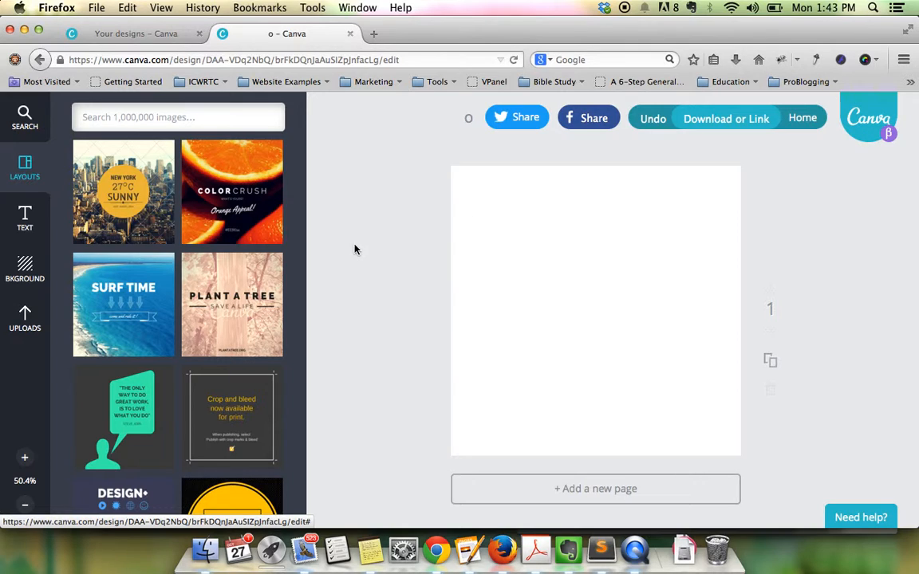
{"action": "left_click", "coordinate": [24, 267]}
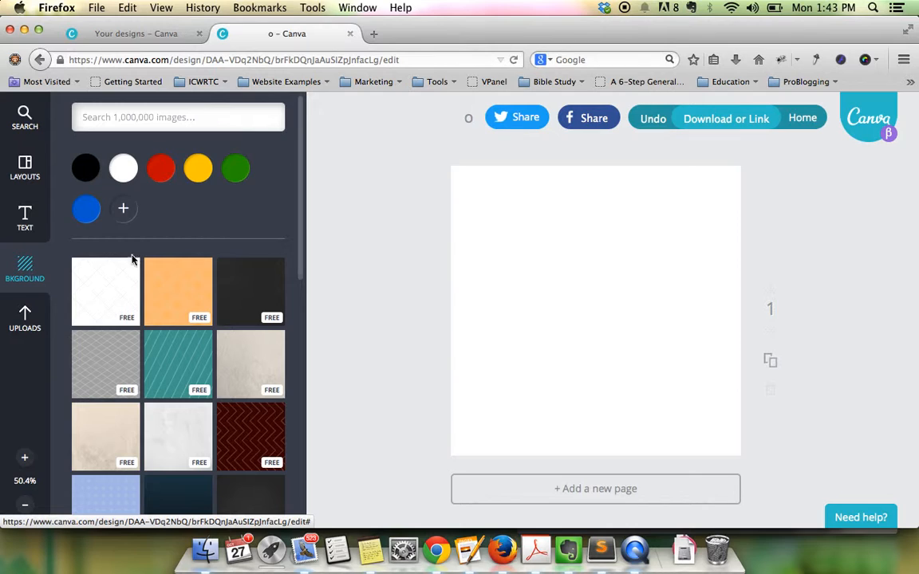
- Try an orange wood texture, then set the background to the teal diagonal-stripe texture
{"action": "scroll", "coordinate": [170, 292], "scroll_direction": "down", "scroll_amount": 4}
{"action": "scroll", "coordinate": [170, 291], "scroll_direction": "down", "scroll_amount": 5}
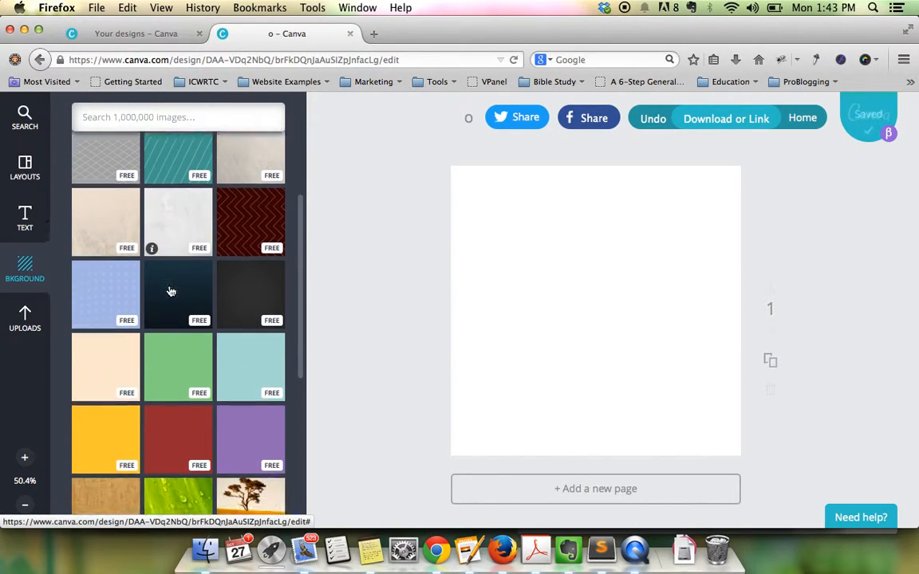
{"action": "scroll", "coordinate": [171, 291], "scroll_direction": "down", "scroll_amount": 4}
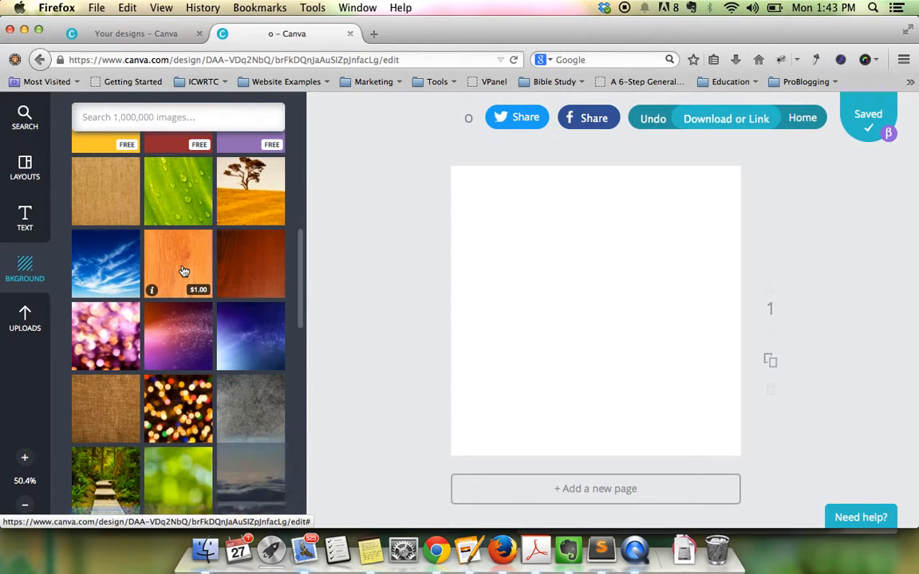
{"action": "left_click", "coordinate": [196, 268]}
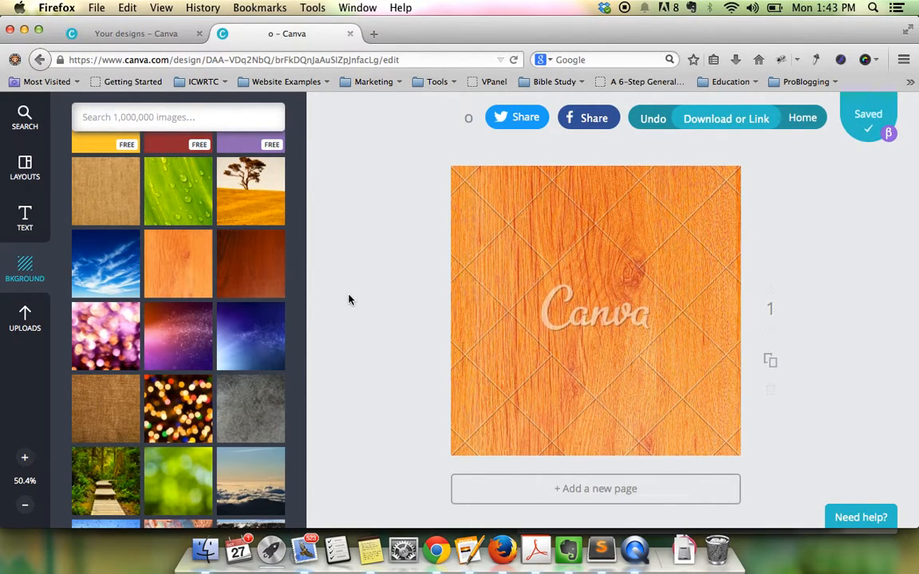
{"action": "scroll", "coordinate": [223, 316], "scroll_direction": "up", "scroll_amount": 10}
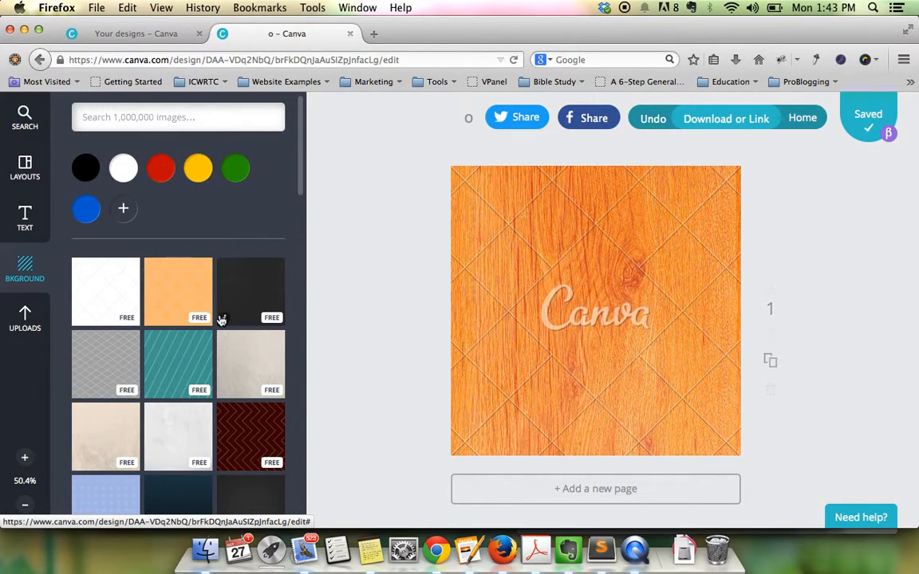
{"action": "left_click", "coordinate": [196, 372]}
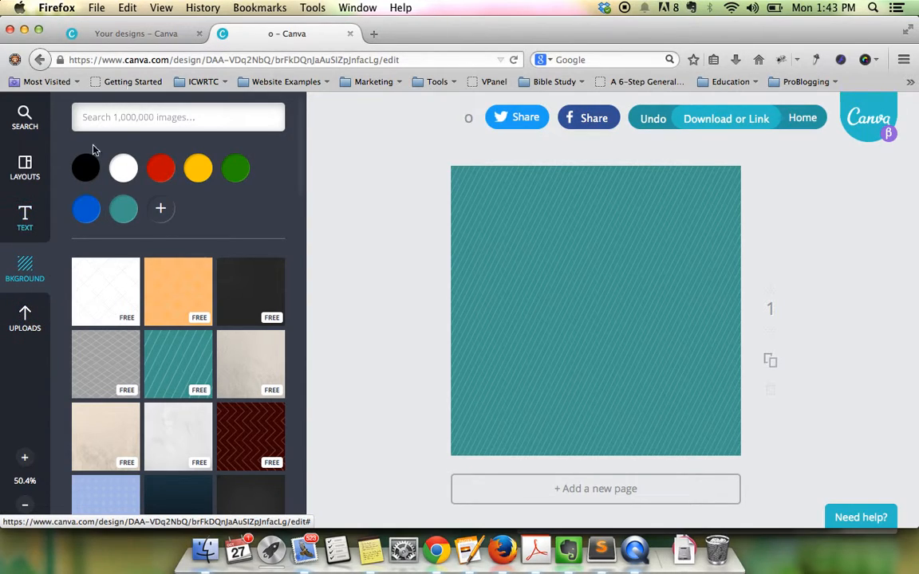
{"action": "left_click", "coordinate": [125, 118]}
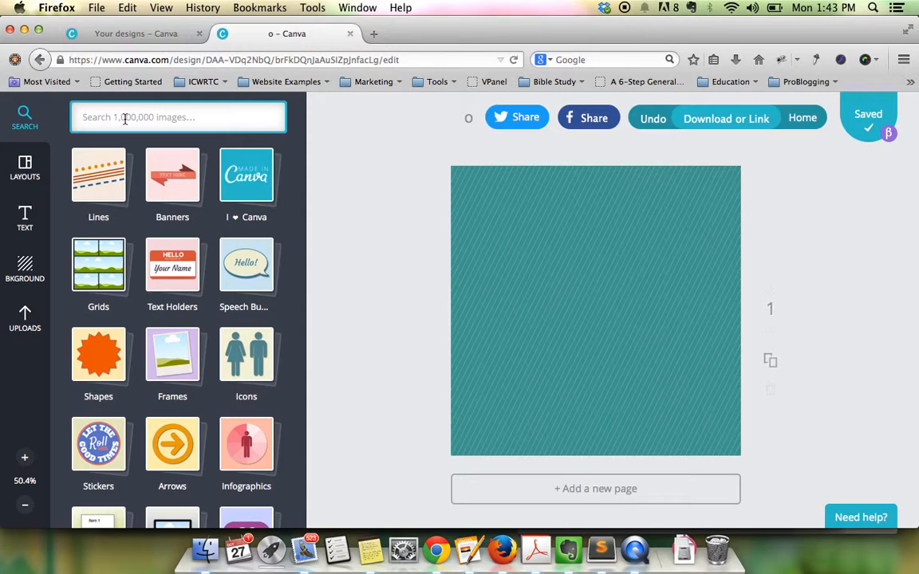
- Add the yellow grass graphic from Lines, stretch it to full width and move it to the bottom
{"action": "left_click", "coordinate": [106, 174]}
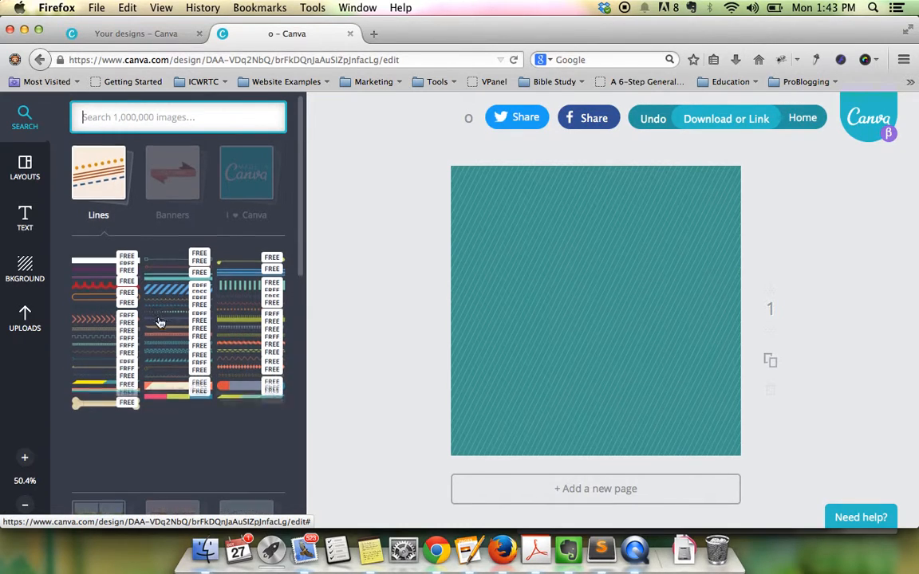
{"action": "scroll", "coordinate": [159, 320], "scroll_direction": "down", "scroll_amount": 2}
{"action": "scroll", "coordinate": [164, 319], "scroll_direction": "down", "scroll_amount": 3}
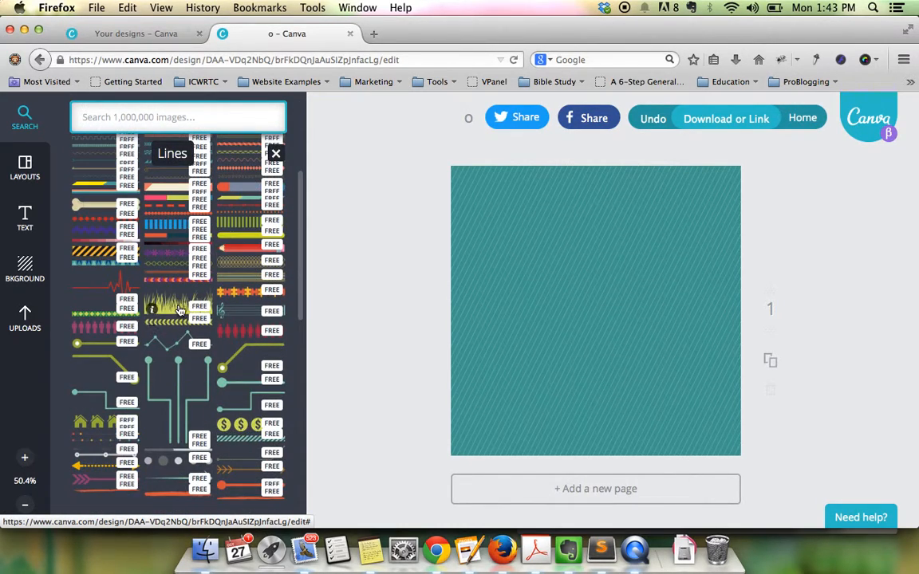
{"action": "left_click", "coordinate": [180, 311]}
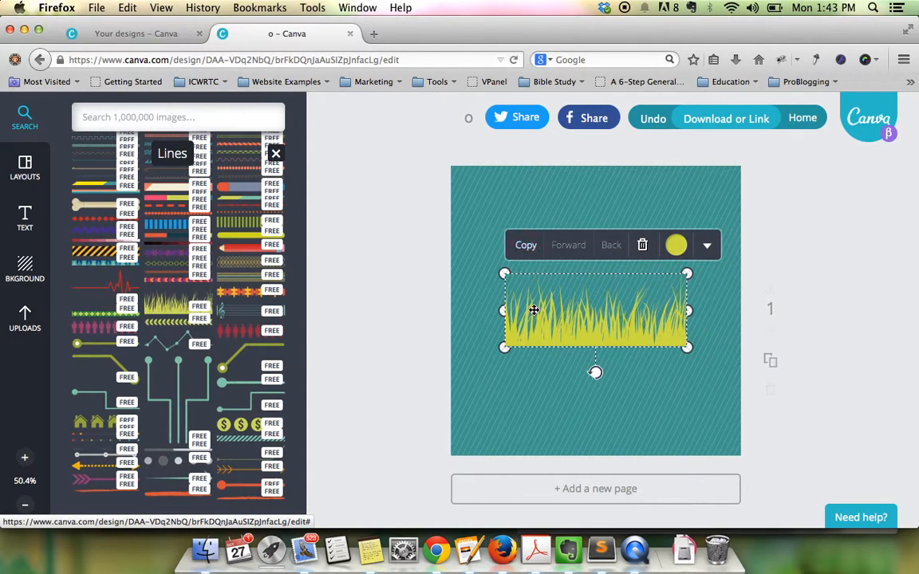
{"action": "left_click_drag", "start_coordinate": [505, 273], "coordinate": [451, 252]}
{"action": "left_click_drag", "start_coordinate": [685, 257], "coordinate": [736, 231]}
{"action": "left_click_drag", "start_coordinate": [685, 281], "coordinate": [684, 394]}
{"action": "left_click_drag", "start_coordinate": [740, 344], "coordinate": [744, 343]}
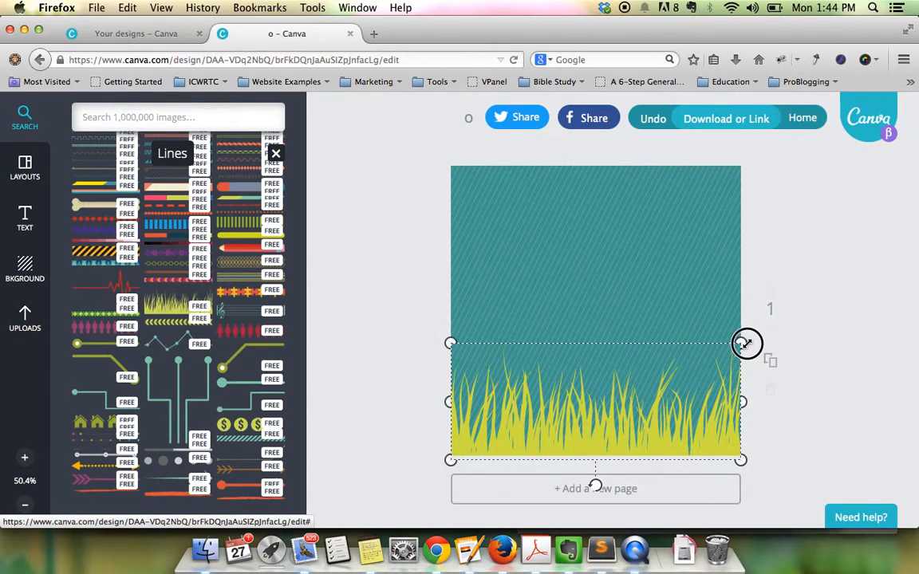
{"action": "left_click", "coordinate": [833, 292]}
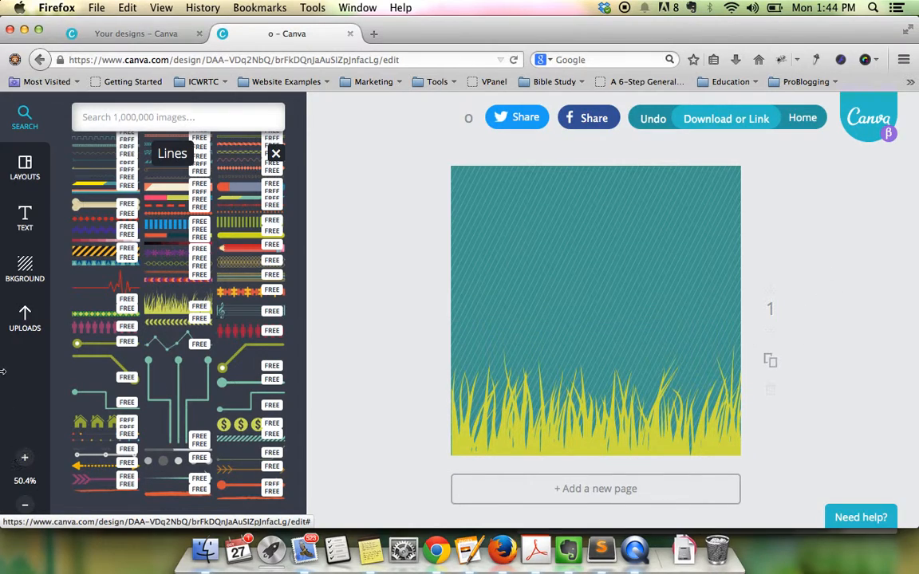
- Change the page background from teal to the dark charcoal texture
{"action": "left_click", "coordinate": [25, 268]}
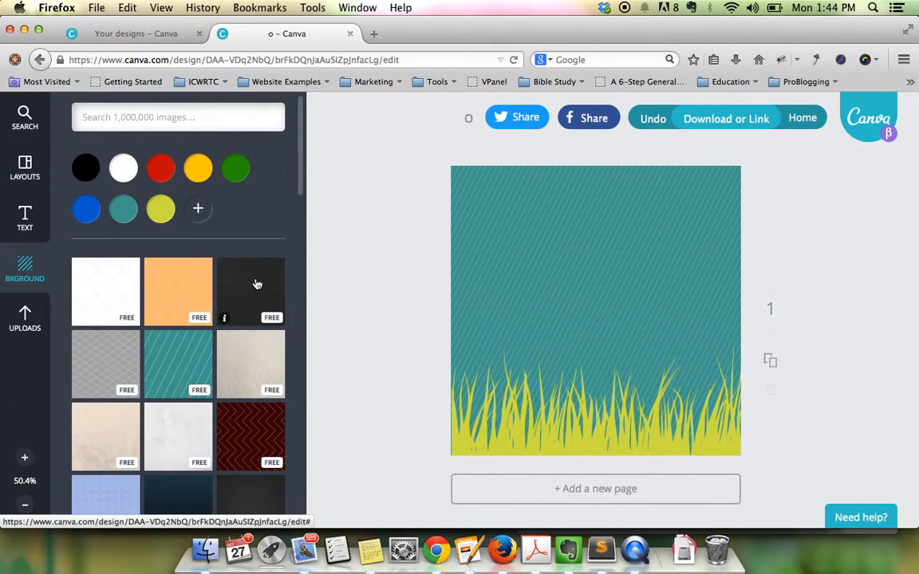
{"action": "left_click", "coordinate": [257, 285]}
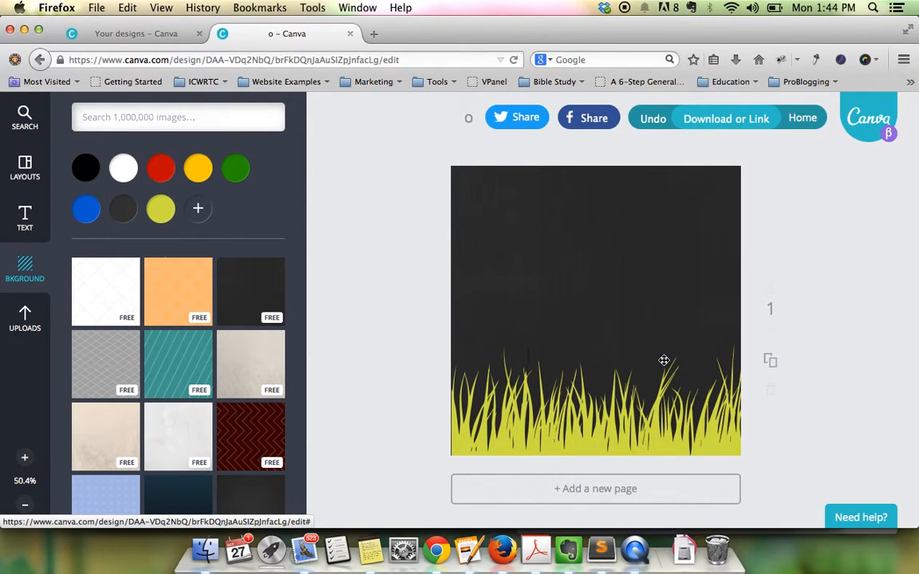
{"action": "left_click", "coordinate": [606, 404]}
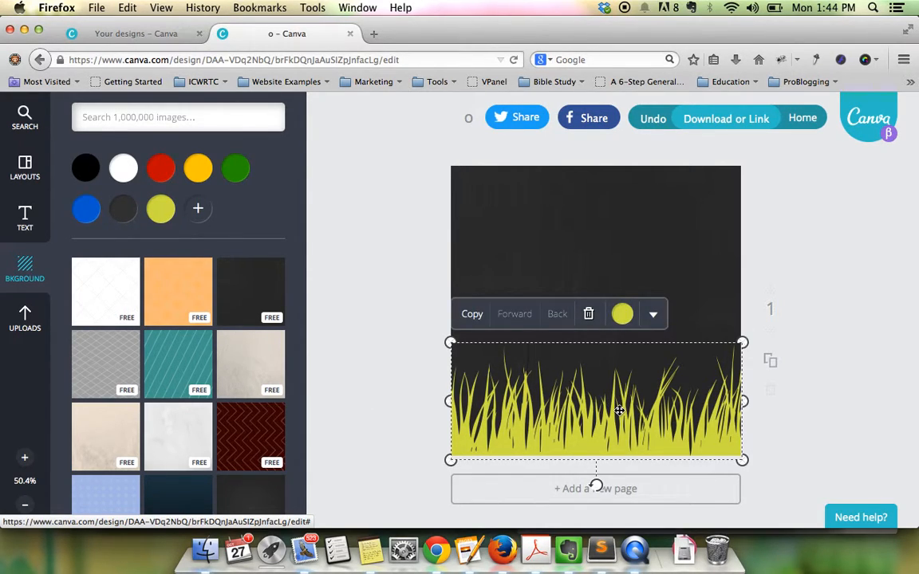
{"action": "left_click", "coordinate": [578, 223]}
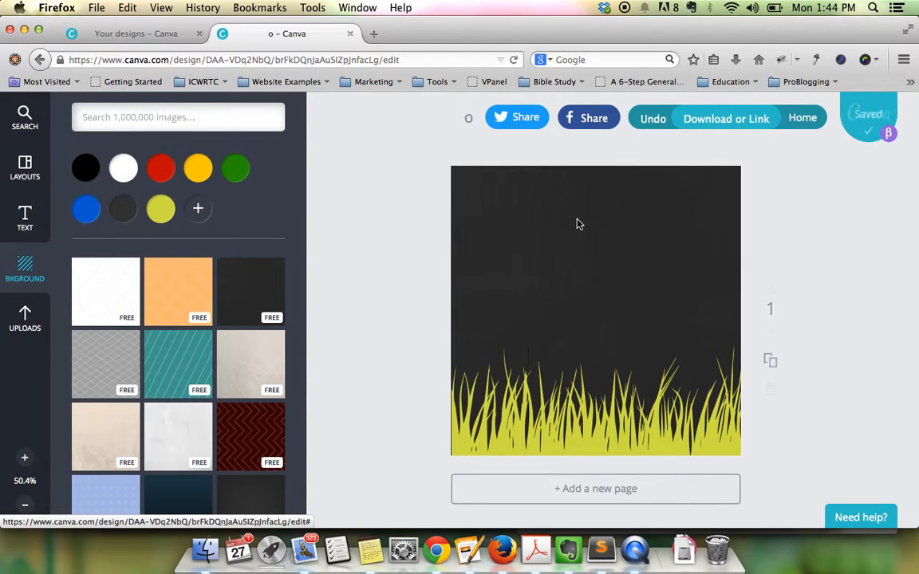
{"action": "left_click", "coordinate": [588, 448]}
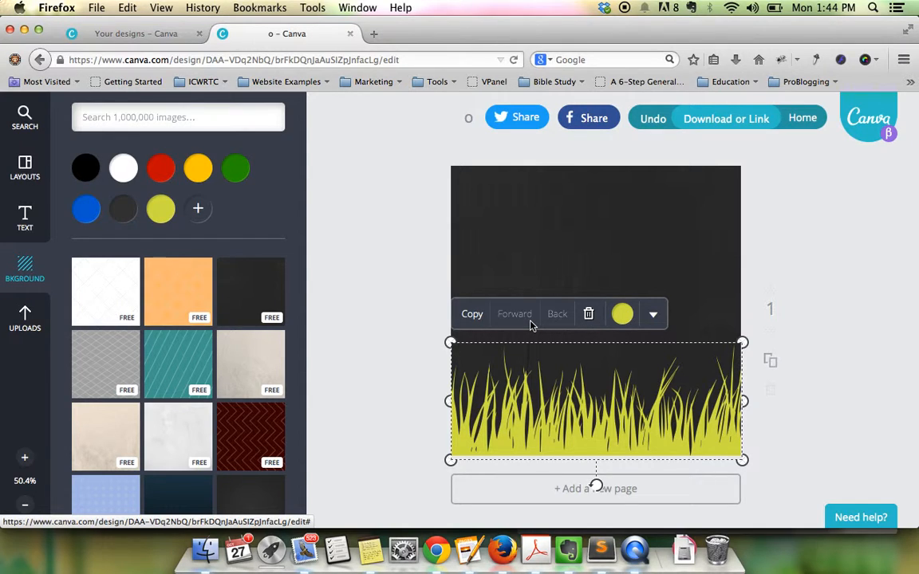
- Add the 'halfway' text design and move it toward the top of the page
{"action": "left_click", "coordinate": [25, 228]}
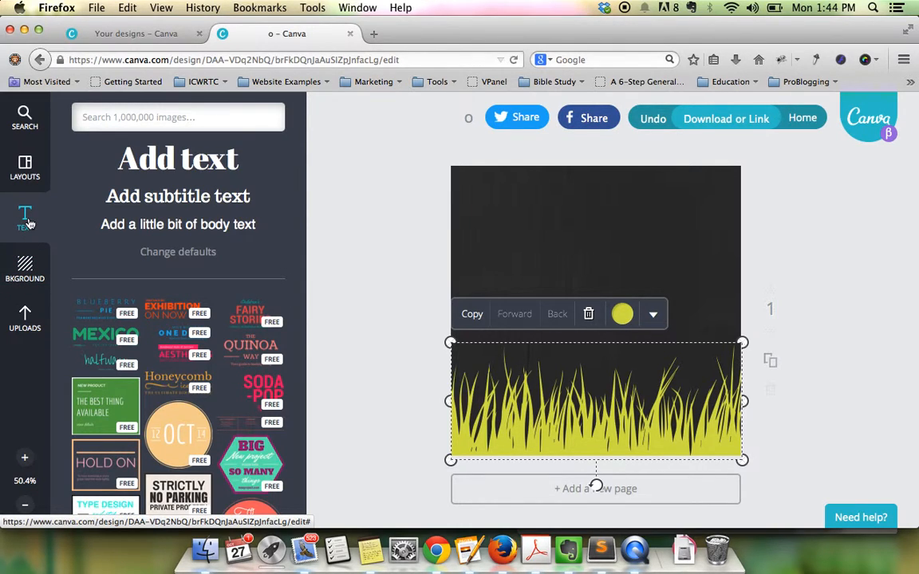
{"action": "scroll", "coordinate": [130, 314], "scroll_direction": "down", "scroll_amount": 5}
{"action": "scroll", "coordinate": [130, 314], "scroll_direction": "down", "scroll_amount": 1}
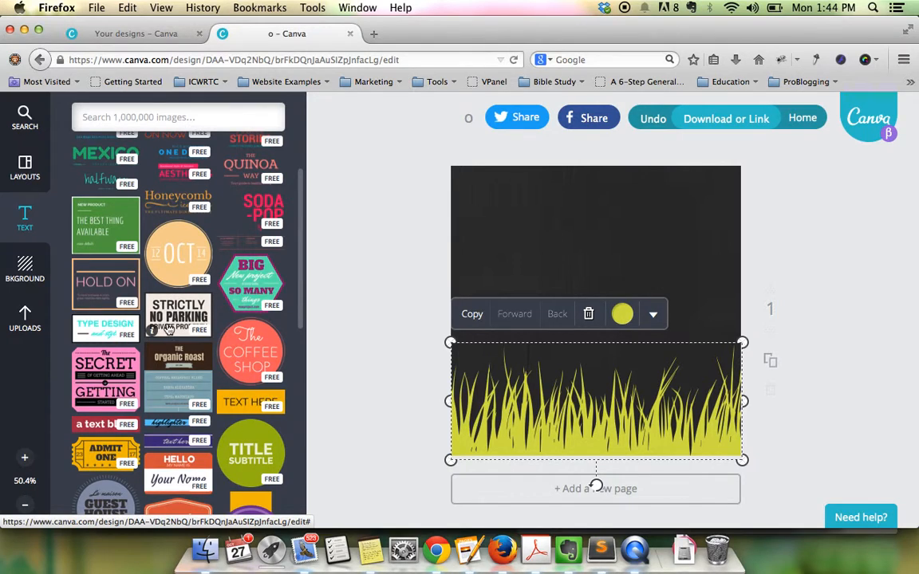
{"action": "scroll", "coordinate": [110, 305], "scroll_direction": "up", "scroll_amount": 4}
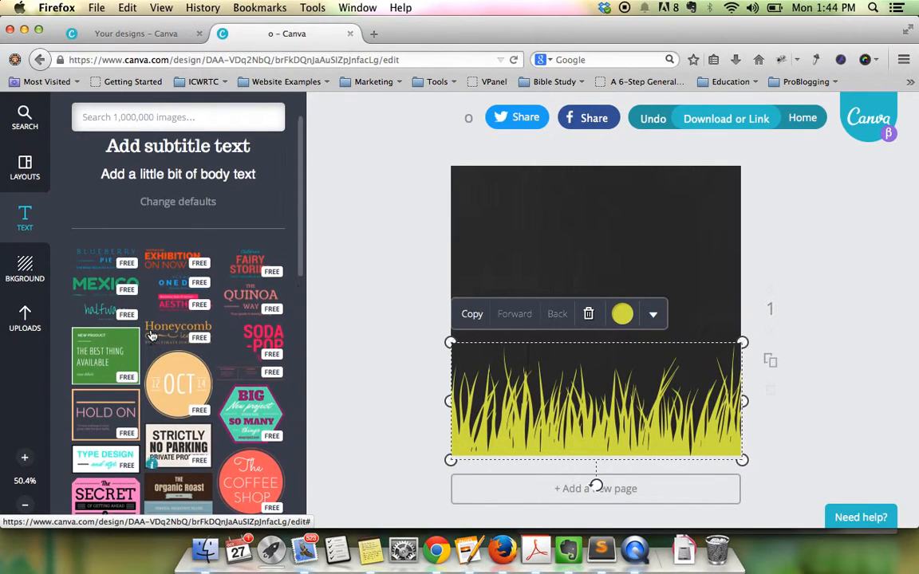
{"action": "left_click", "coordinate": [102, 313]}
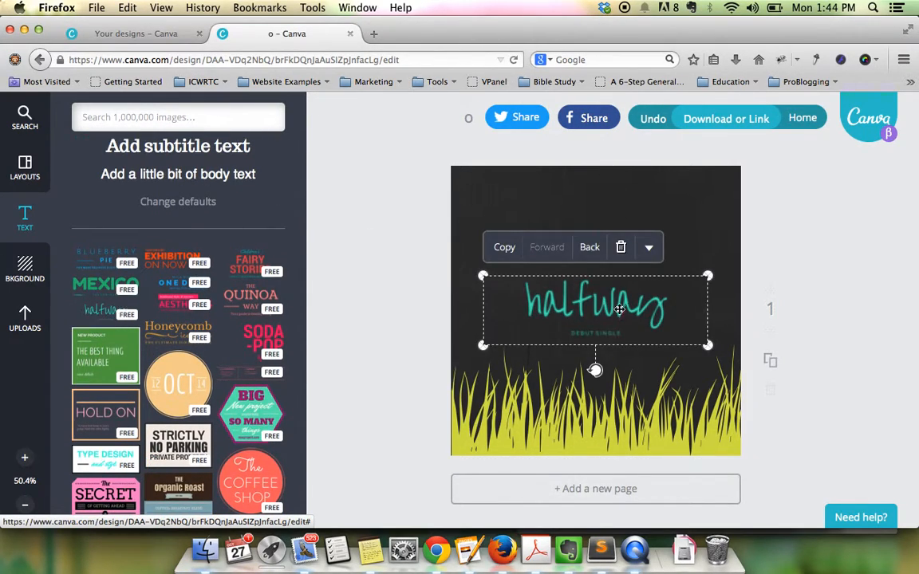
{"action": "left_click_drag", "start_coordinate": [622, 315], "coordinate": [623, 251]}
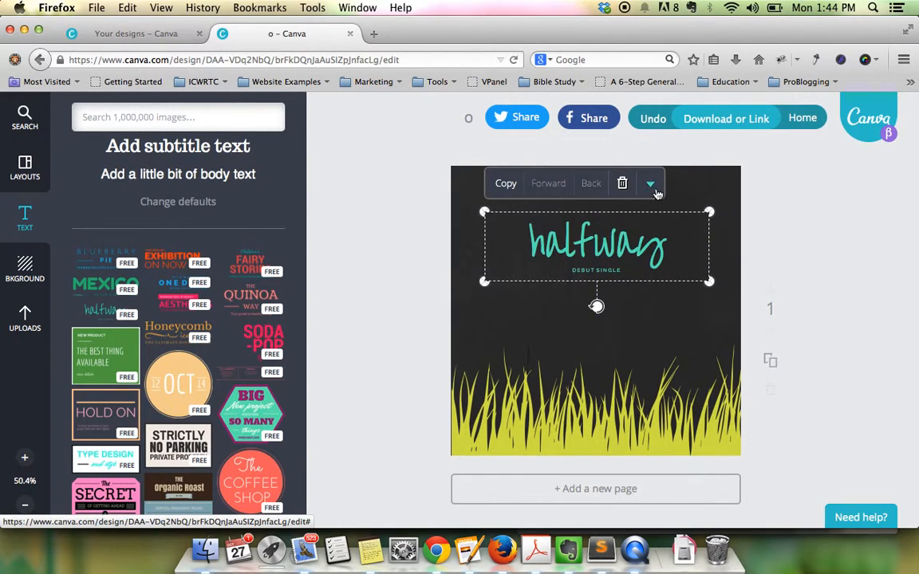
- Make the heading white and the DEBUT SINGLE subtitle yellow-green
{"action": "left_click", "coordinate": [651, 184]}
{"action": "double_click", "coordinate": [567, 244]}
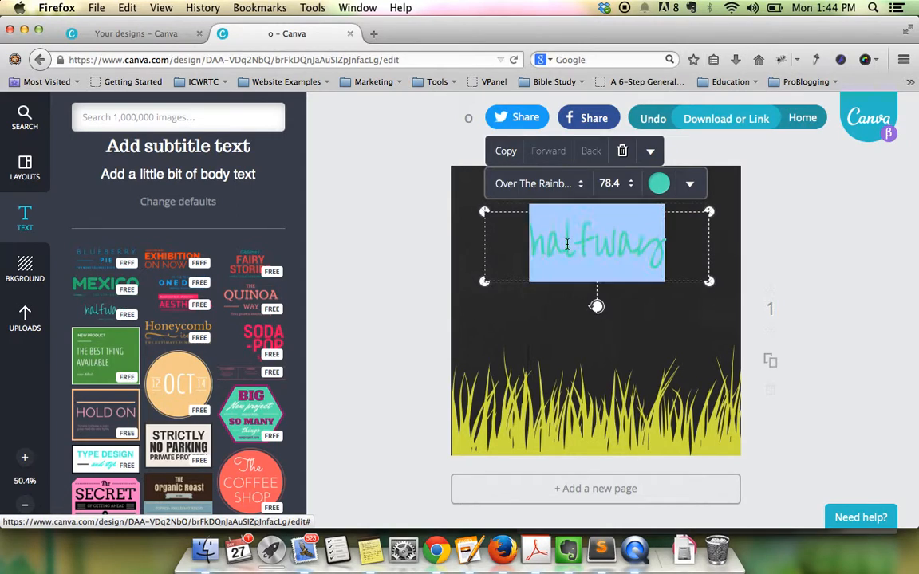
{"action": "left_click", "coordinate": [661, 184]}
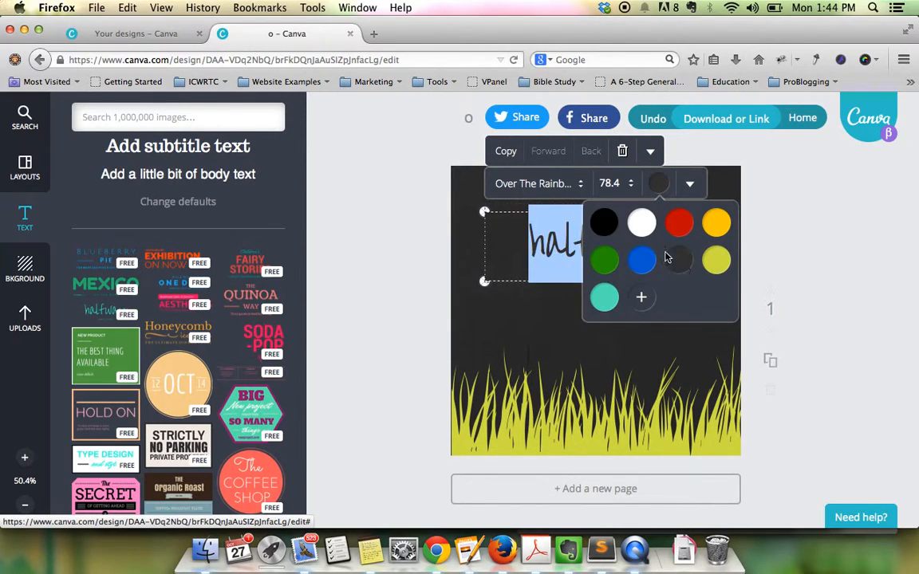
{"action": "left_click", "coordinate": [641, 223]}
{"action": "left_click", "coordinate": [797, 208]}
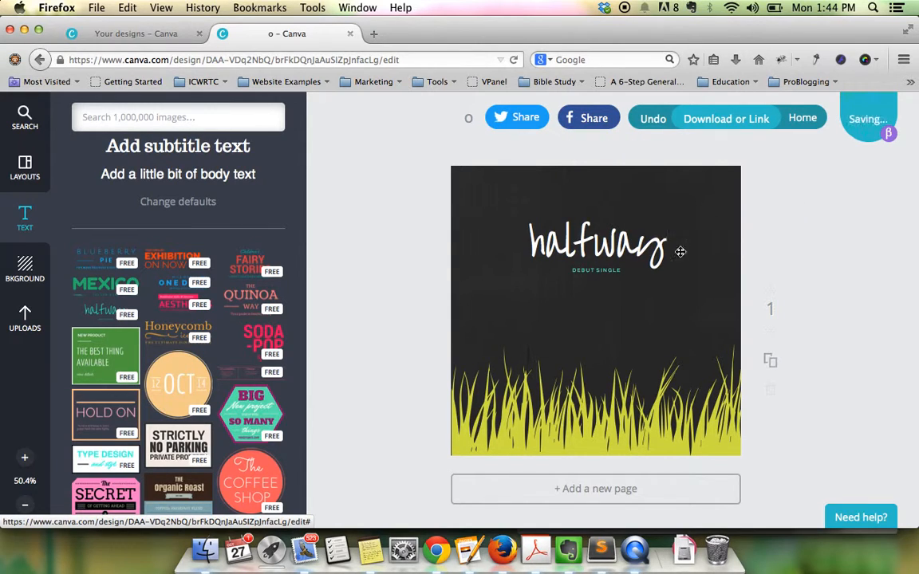
{"action": "left_click", "coordinate": [606, 270]}
{"action": "left_click", "coordinate": [660, 184]}
{"action": "left_click", "coordinate": [642, 260]}
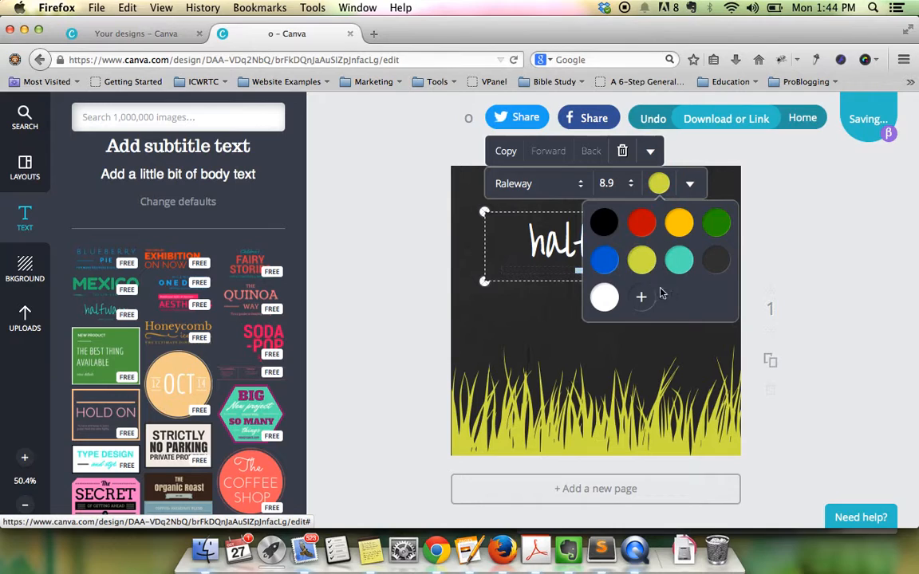
{"action": "left_click", "coordinate": [592, 292]}
- Replace the word 'halfway' with the heading text 'Fun in the'
{"action": "double_click", "coordinate": [599, 252]}
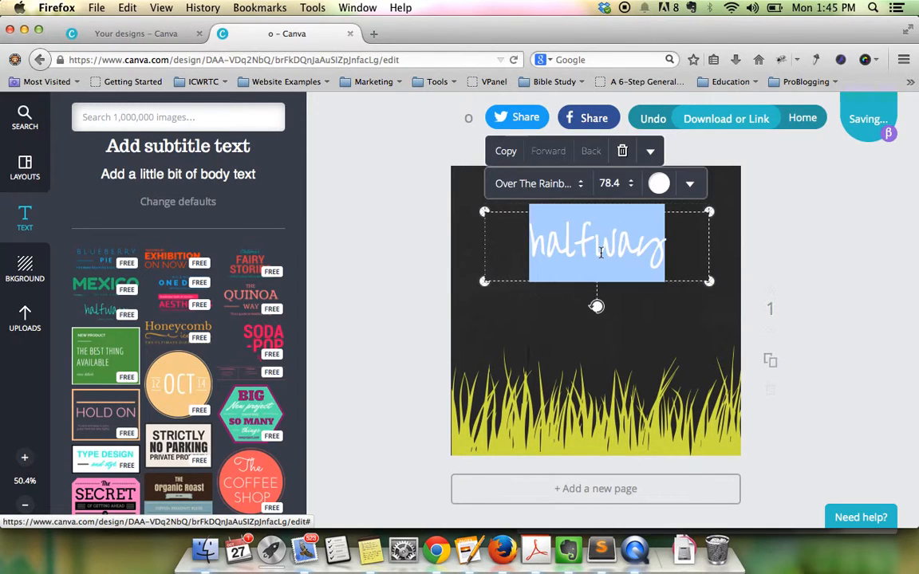
{"action": "type", "text": "Grass"}
{"action": "key", "text": "BackSpace"}
{"action": "key", "text": "BackSpace"}
{"action": "key", "text": "BackSpace"}
{"action": "key", "text": "BackSpace"}
{"action": "key", "text": "BackSpace"}
{"action": "type", "text": "Fun"}
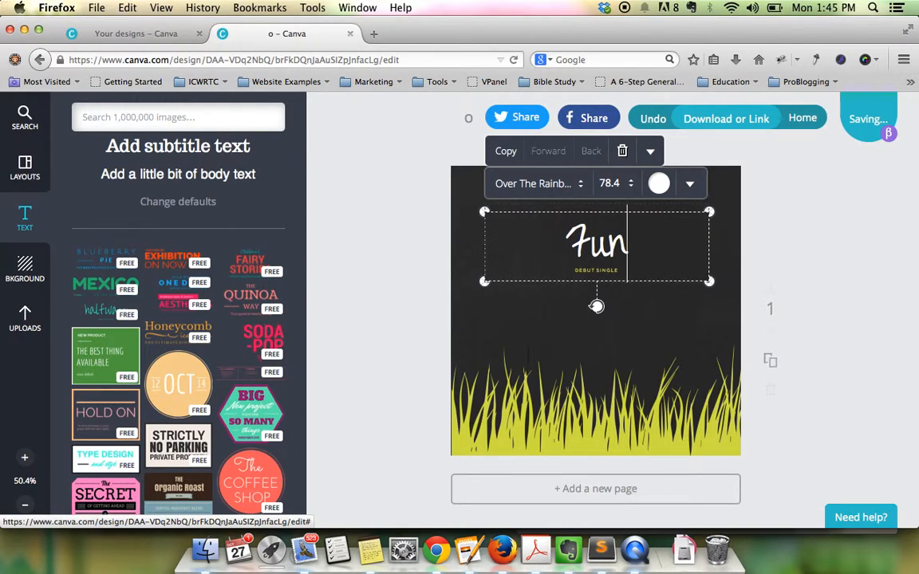
{"action": "type", "text": " in the S"}
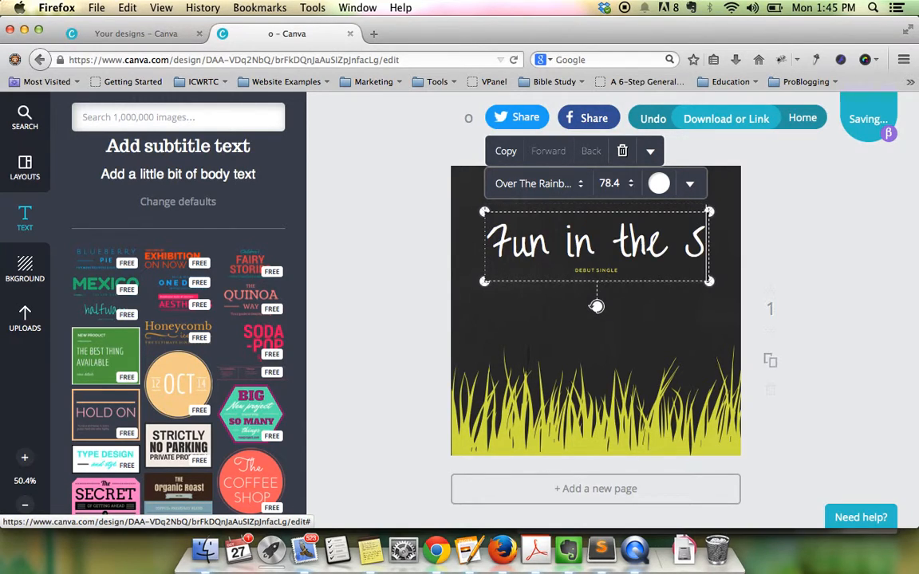
{"action": "key", "text": "BackSpace"}
{"action": "key", "text": "BackSpace"}
{"action": "key", "text": "BackSpace"}
{"action": "key", "text": "BackSpace"}
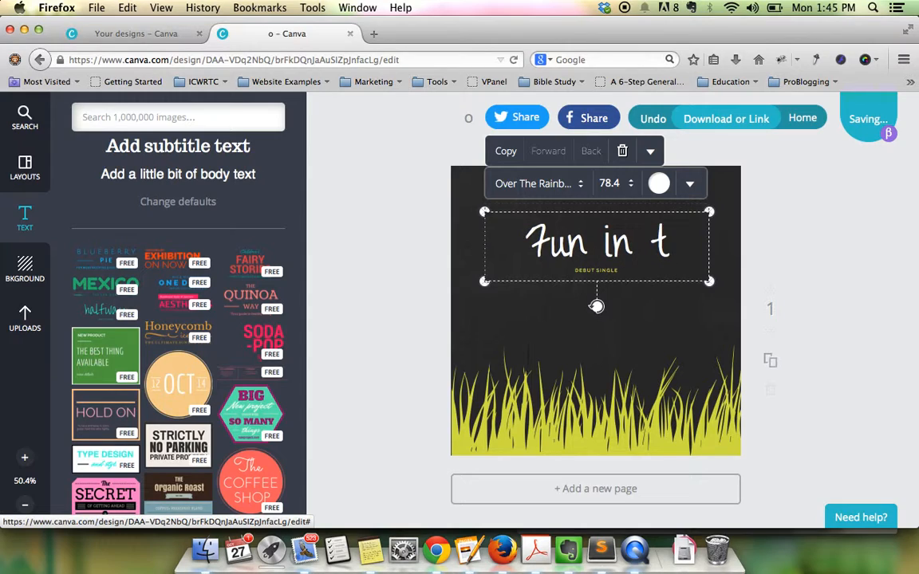
{"action": "type", "text": "he"}
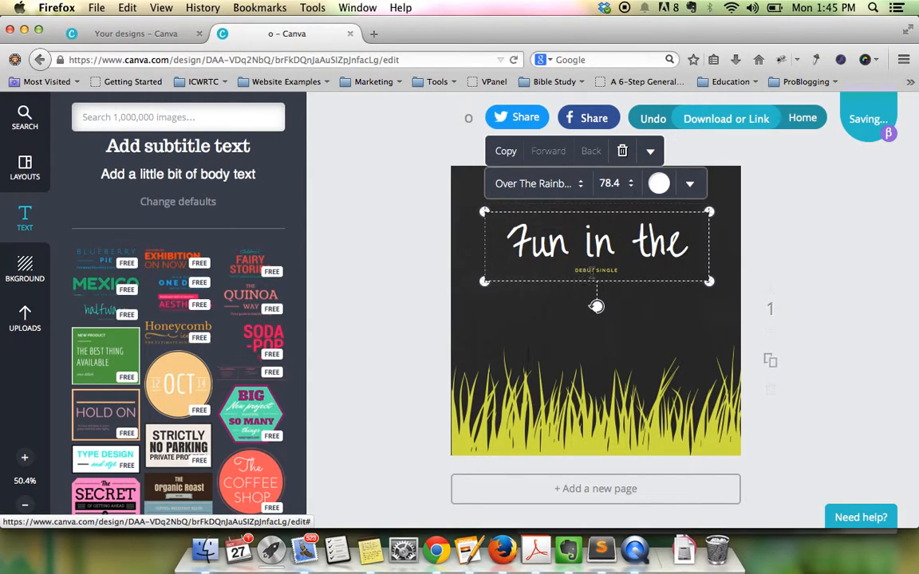
{"action": "left_click_drag", "start_coordinate": [612, 271], "coordinate": [569, 274]}
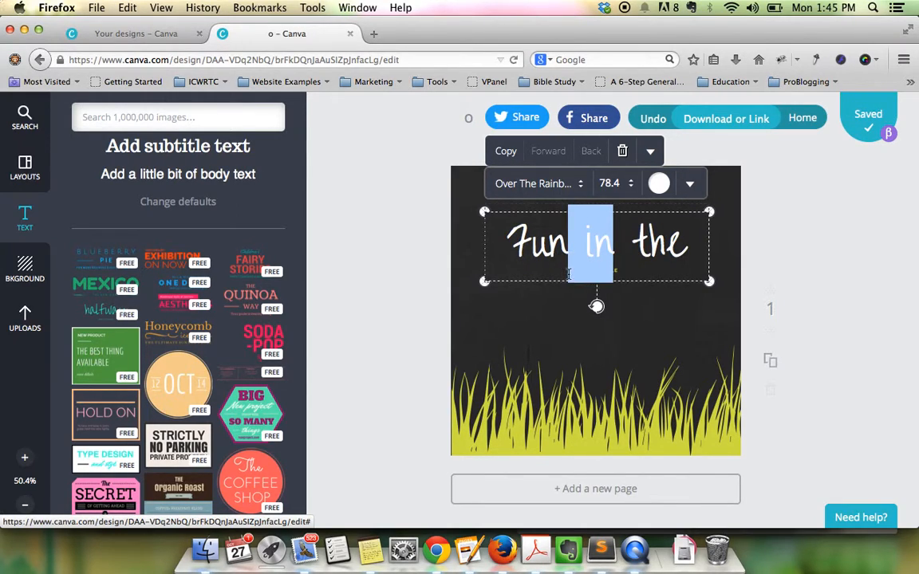
- Replace the DEBUT SINGLE line with SUMMER text and set its size to 8.8
{"action": "left_click", "coordinate": [661, 343]}
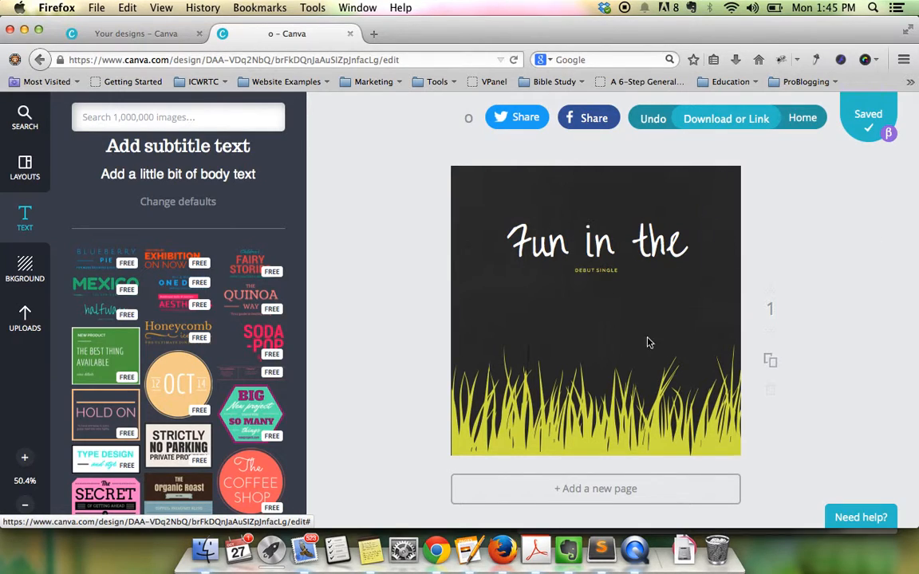
{"action": "left_click", "coordinate": [599, 274]}
{"action": "type", "text": "SUN"}
{"action": "left_click", "coordinate": [624, 295]}
{"action": "left_click", "coordinate": [614, 271]}
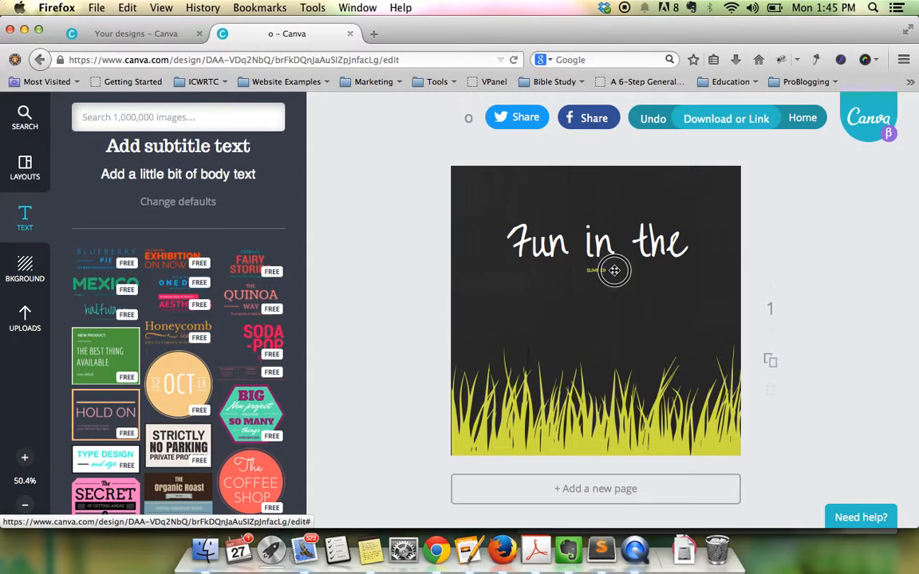
{"action": "left_click", "coordinate": [608, 187]}
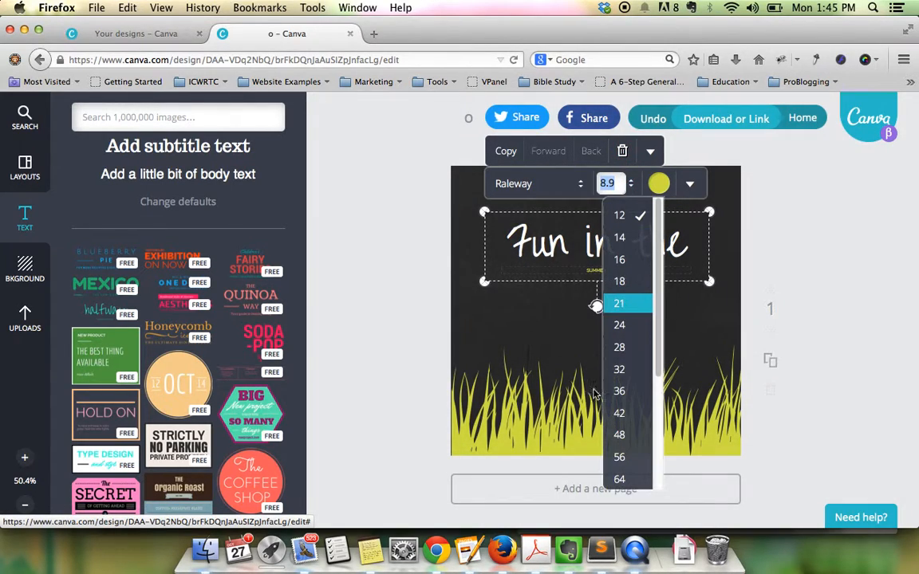
{"action": "left_click", "coordinate": [626, 309]}
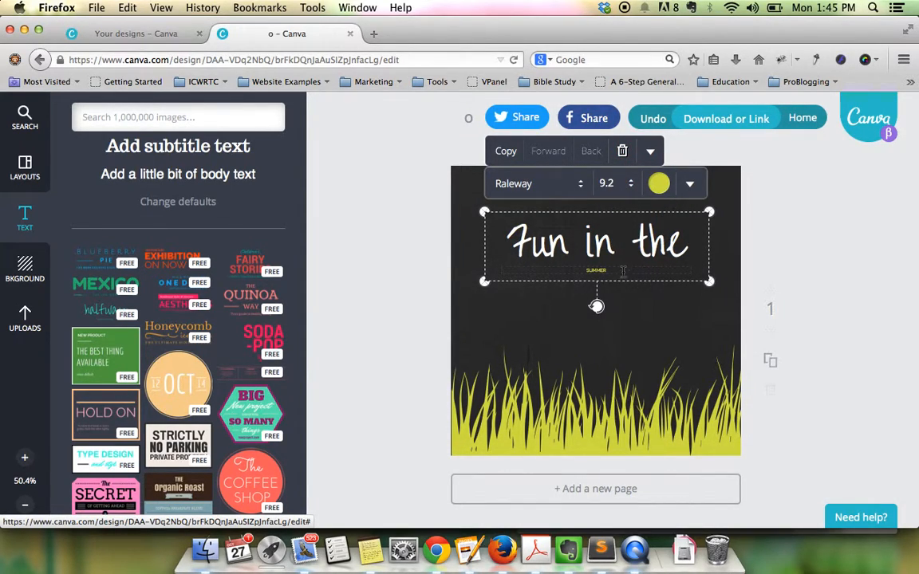
{"action": "double_click", "coordinate": [596, 271]}
{"action": "left_click", "coordinate": [630, 185]}
{"action": "left_click", "coordinate": [615, 324]}
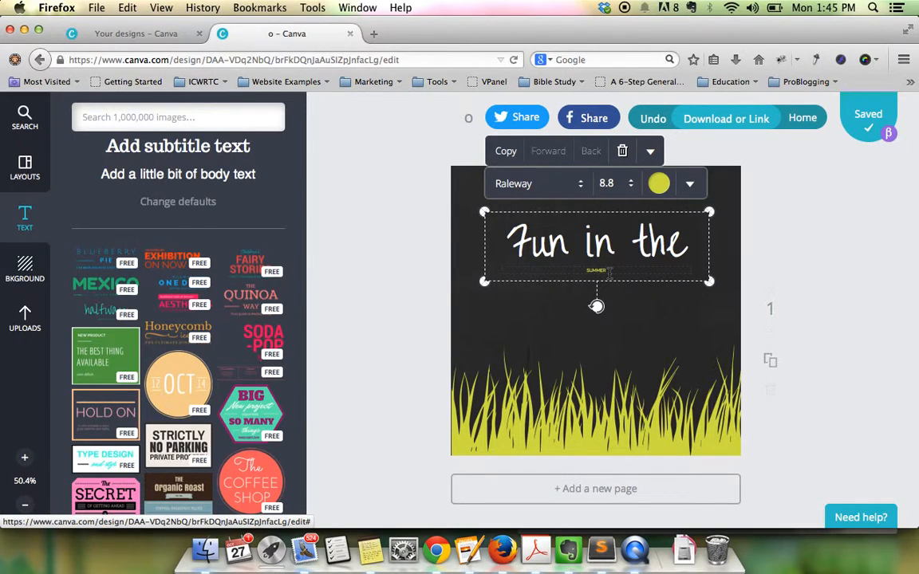
{"action": "left_click", "coordinate": [619, 341]}
- Enlarge the 'Fun in the' title to 97 and move it up to centre
{"action": "left_click", "coordinate": [540, 287]}
{"action": "left_click_drag", "start_coordinate": [486, 281], "coordinate": [431, 296]}
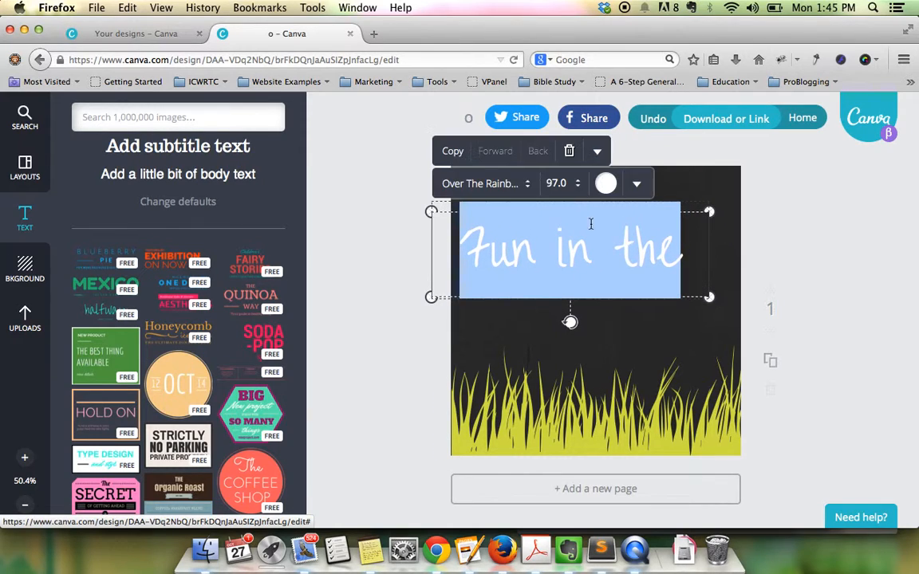
{"action": "left_click", "coordinate": [658, 323]}
{"action": "left_click_drag", "start_coordinate": [621, 258], "coordinate": [648, 231]}
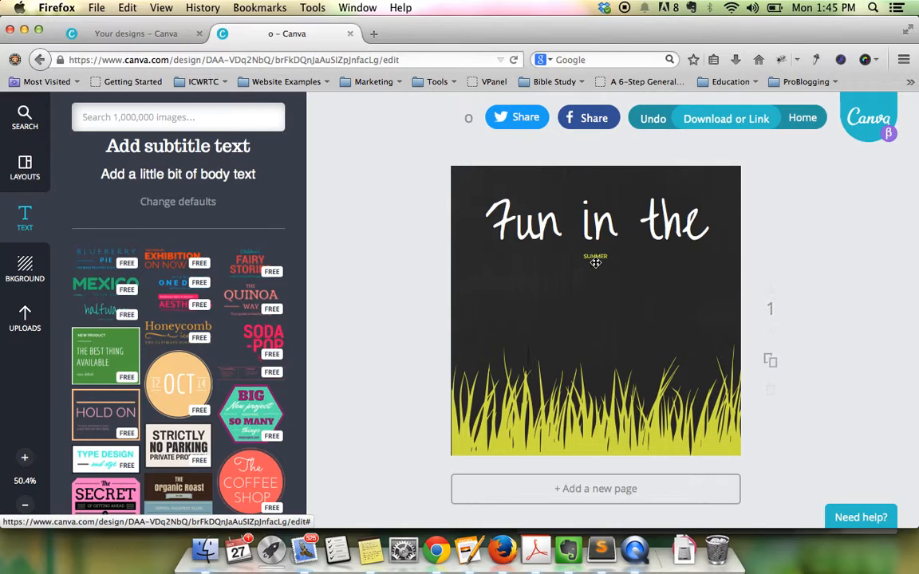
- Delete the small SUMMER line and move the title toward the top-left
{"action": "left_click", "coordinate": [594, 263]}
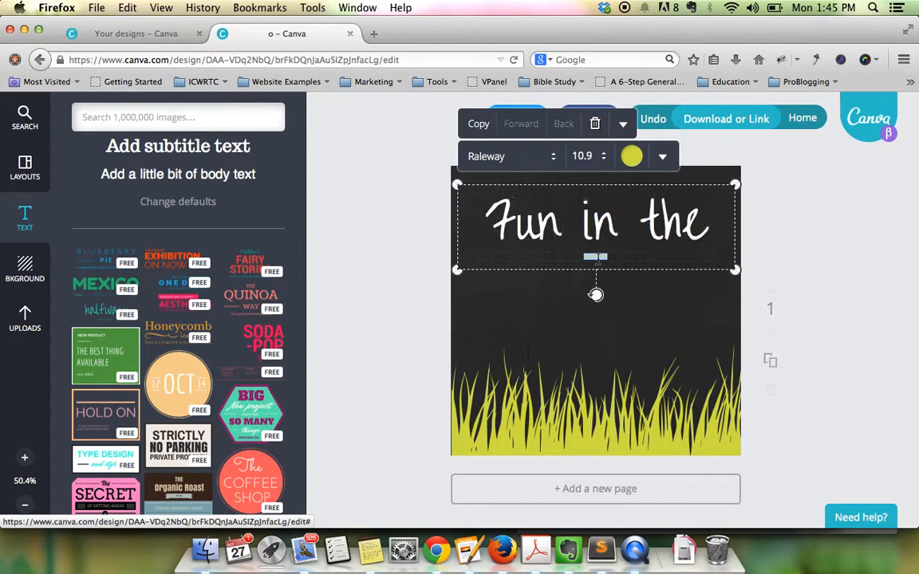
{"action": "left_click", "coordinate": [595, 123]}
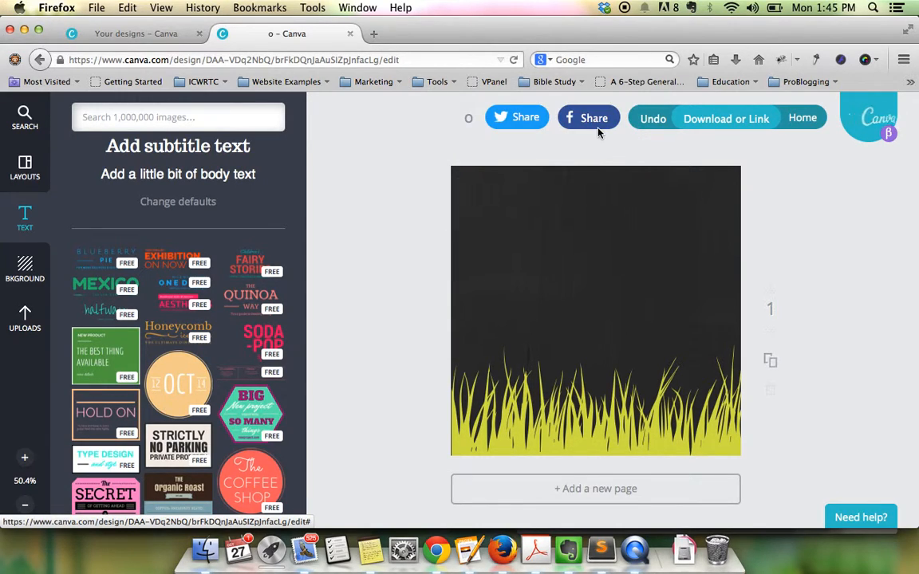
{"action": "left_click", "coordinate": [648, 115]}
{"action": "left_click", "coordinate": [647, 116]}
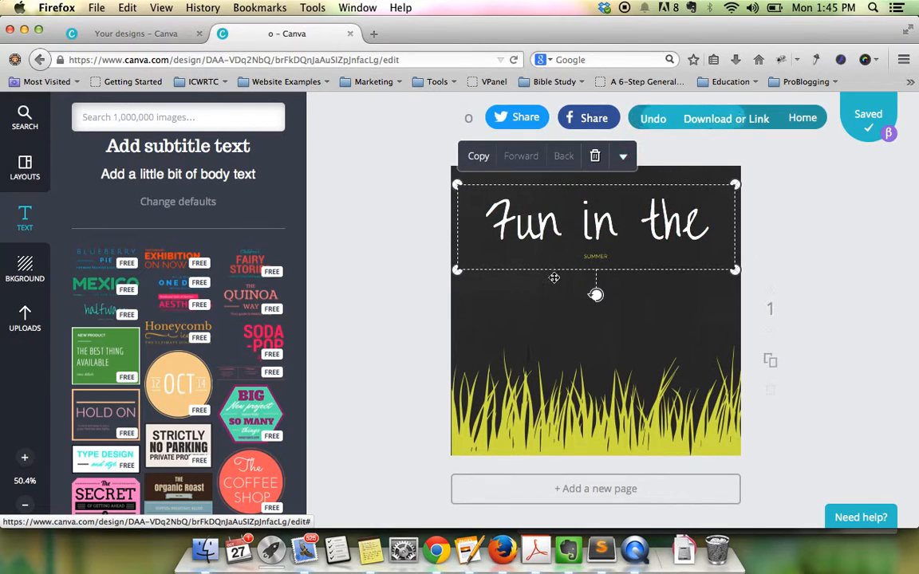
{"action": "double_click", "coordinate": [587, 256]}
{"action": "key", "text": "BackSpace"}
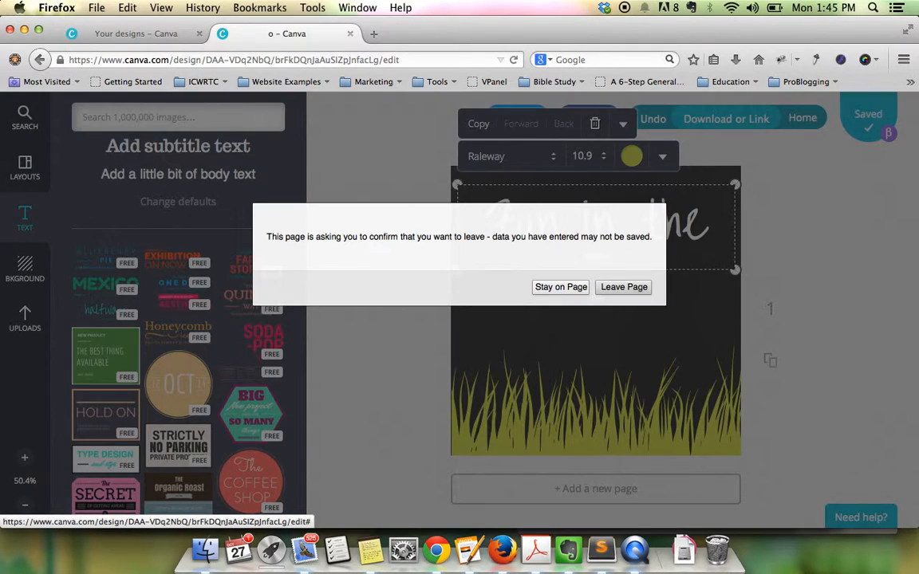
{"action": "left_click", "coordinate": [561, 287]}
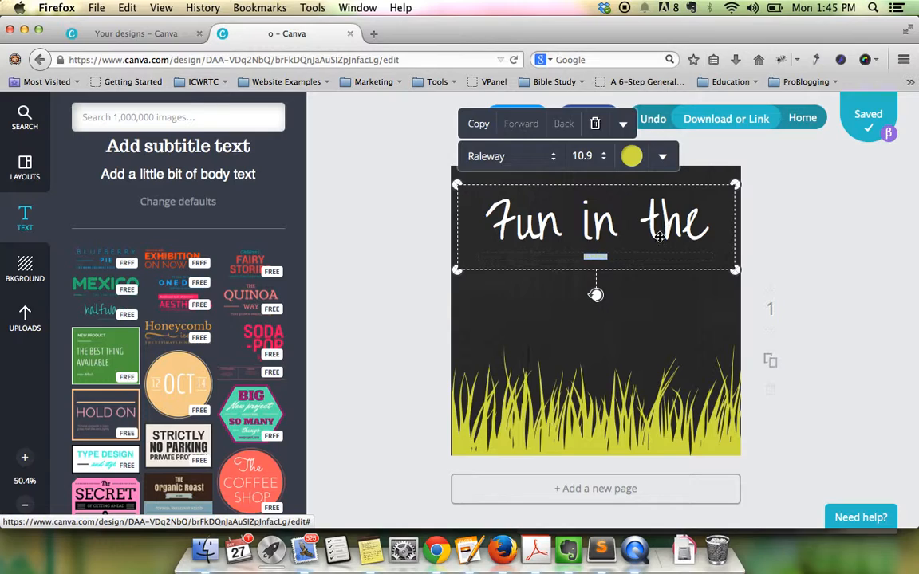
{"action": "left_click", "coordinate": [608, 255]}
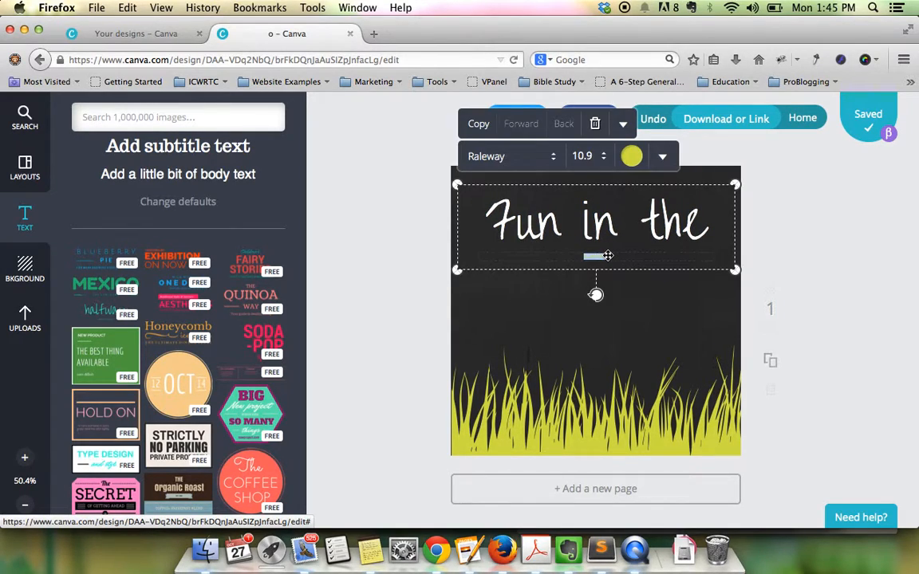
{"action": "left_click_drag", "start_coordinate": [625, 311], "coordinate": [672, 290]}
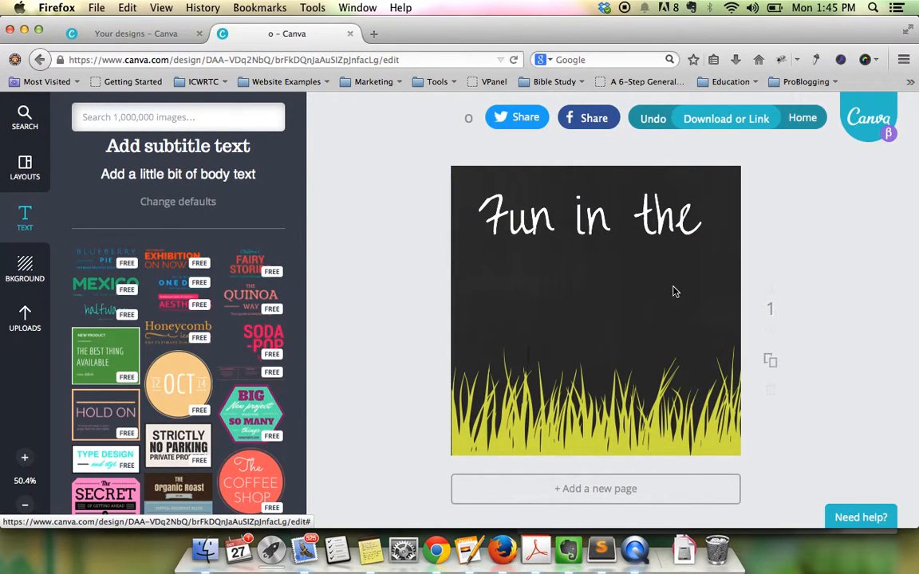
- Add a subtitle in the Antic font and replace its placeholder with SUMMER TIME
{"action": "left_click", "coordinate": [199, 148]}
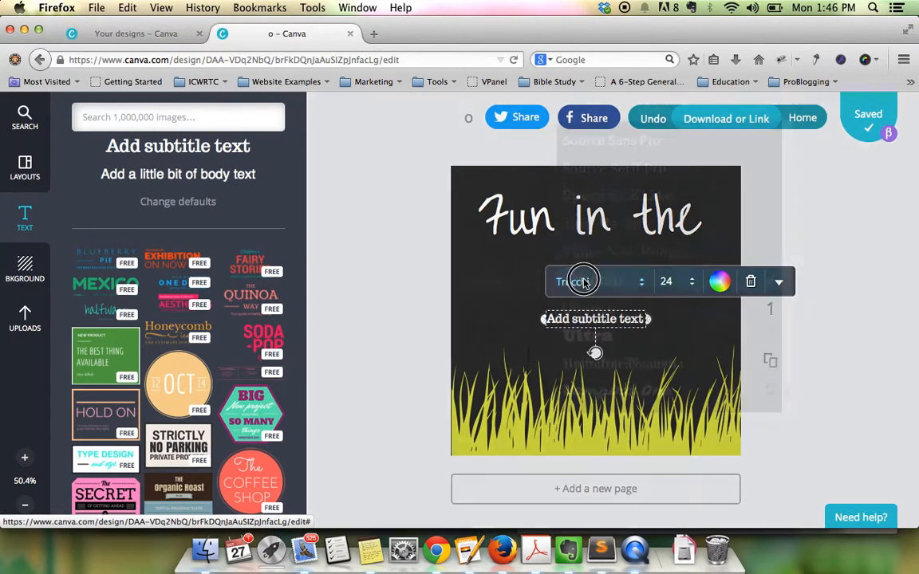
{"action": "left_click", "coordinate": [591, 280]}
{"action": "scroll", "coordinate": [601, 263], "scroll_direction": "down", "scroll_amount": 5}
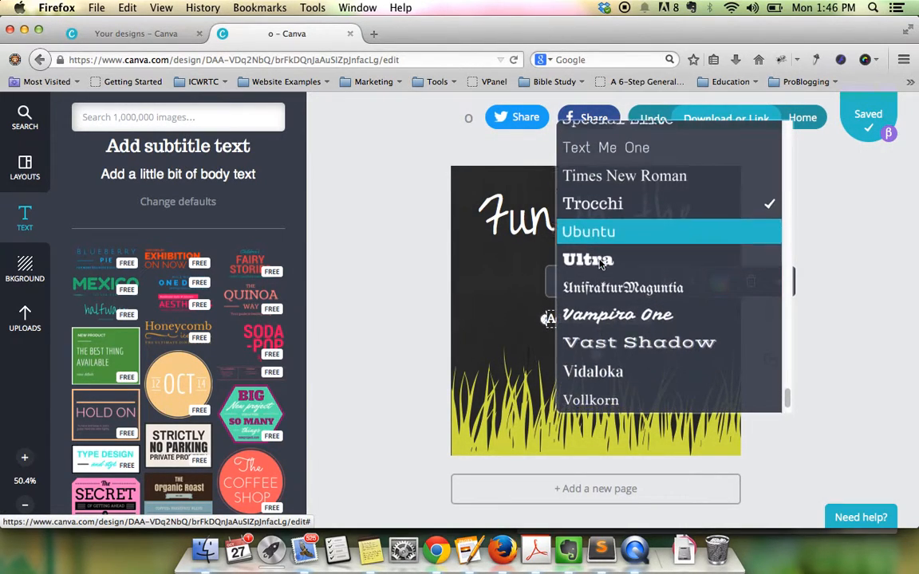
{"action": "scroll", "coordinate": [600, 263], "scroll_direction": "up", "scroll_amount": 15}
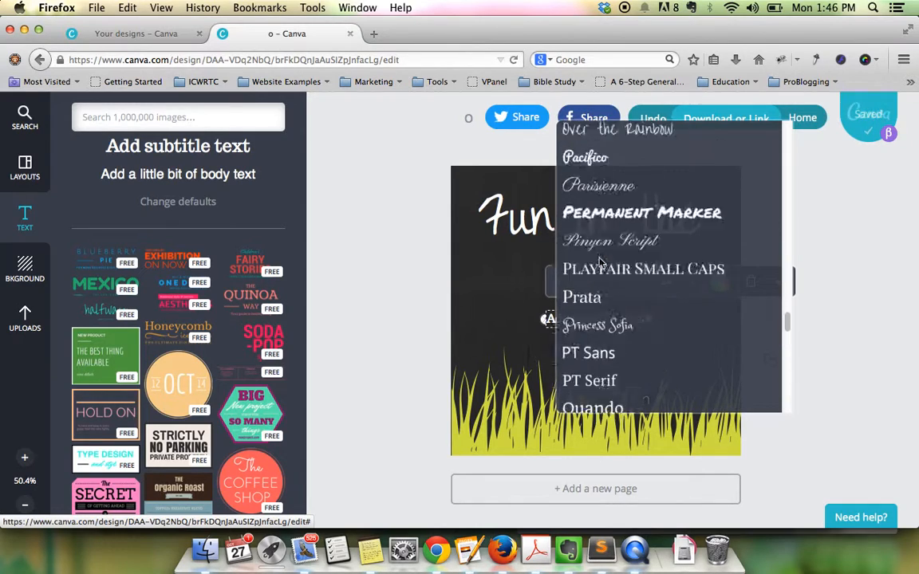
{"action": "scroll", "coordinate": [600, 263], "scroll_direction": "up", "scroll_amount": 3}
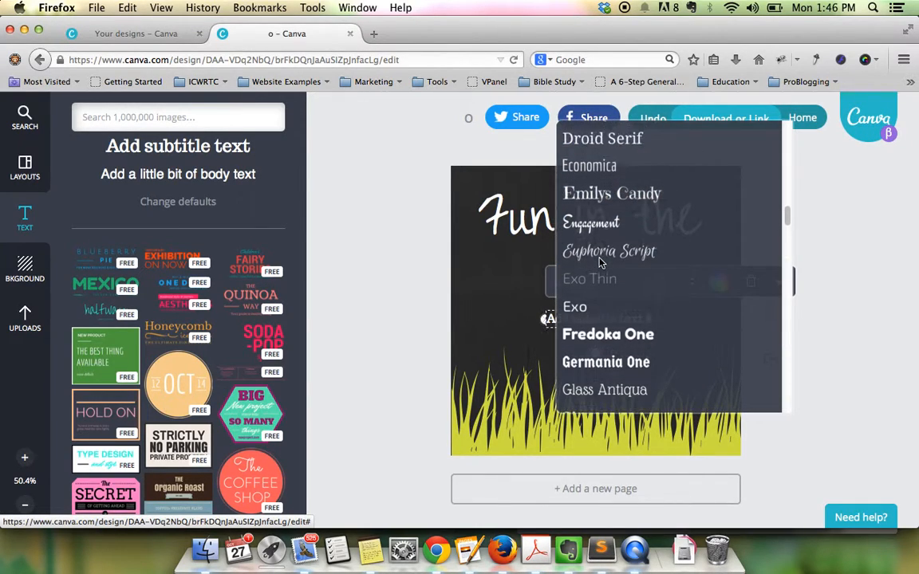
{"action": "scroll", "coordinate": [601, 264], "scroll_direction": "up", "scroll_amount": 6}
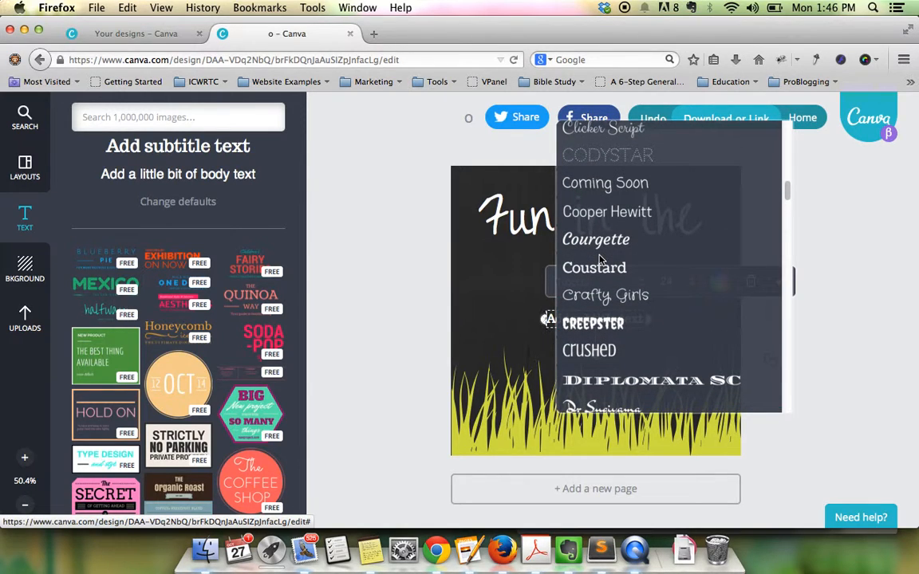
{"action": "scroll", "coordinate": [600, 259], "scroll_direction": "up", "scroll_amount": 6}
{"action": "scroll", "coordinate": [600, 260], "scroll_direction": "down", "scroll_amount": 2}
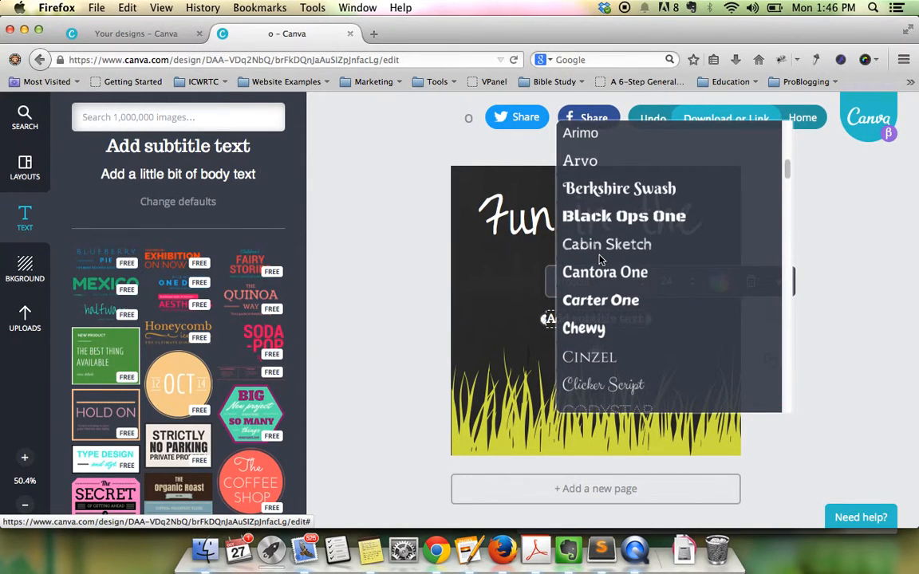
{"action": "scroll", "coordinate": [600, 261], "scroll_direction": "up", "scroll_amount": 3}
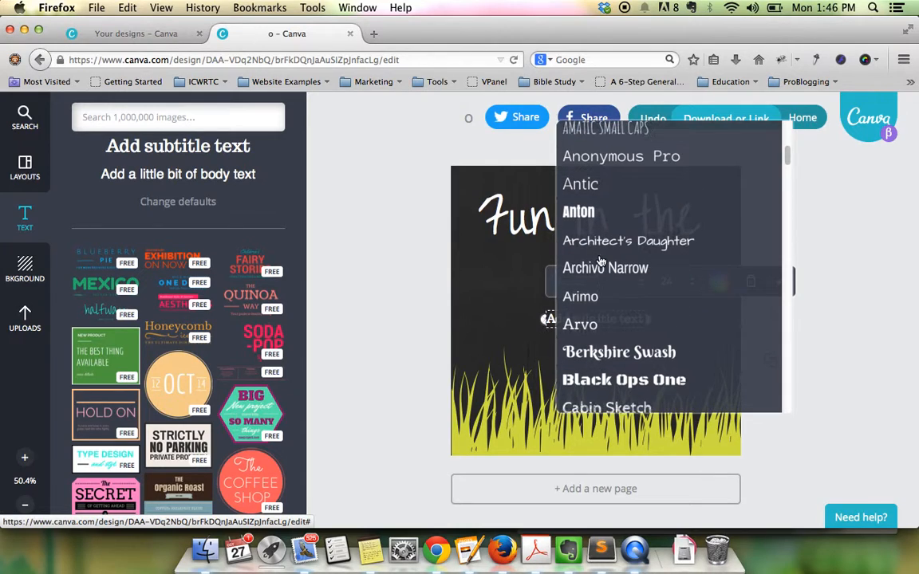
{"action": "scroll", "coordinate": [600, 264], "scroll_direction": "up", "scroll_amount": 1}
{"action": "left_click", "coordinate": [586, 228]}
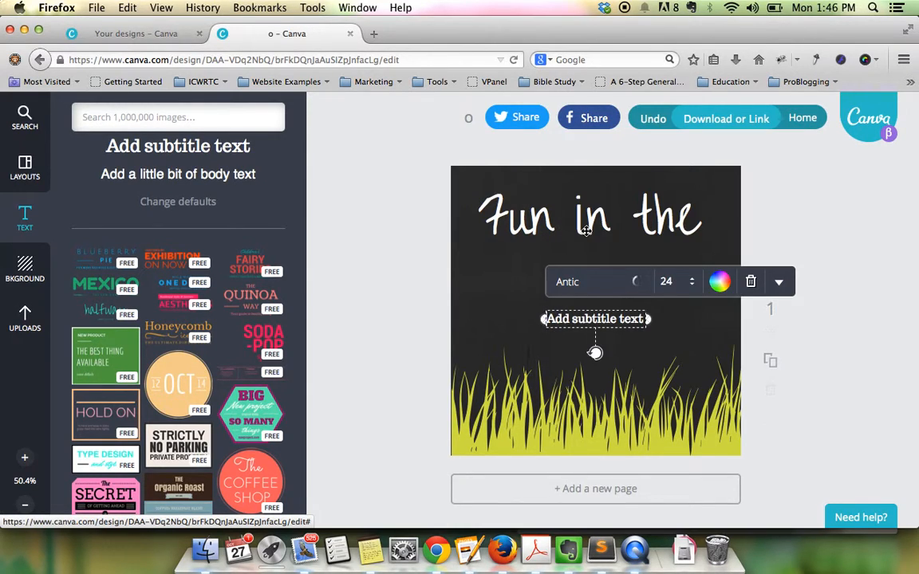
{"action": "left_click_drag", "start_coordinate": [635, 318], "coordinate": [543, 321]}
{"action": "type", "text": "JSU"}
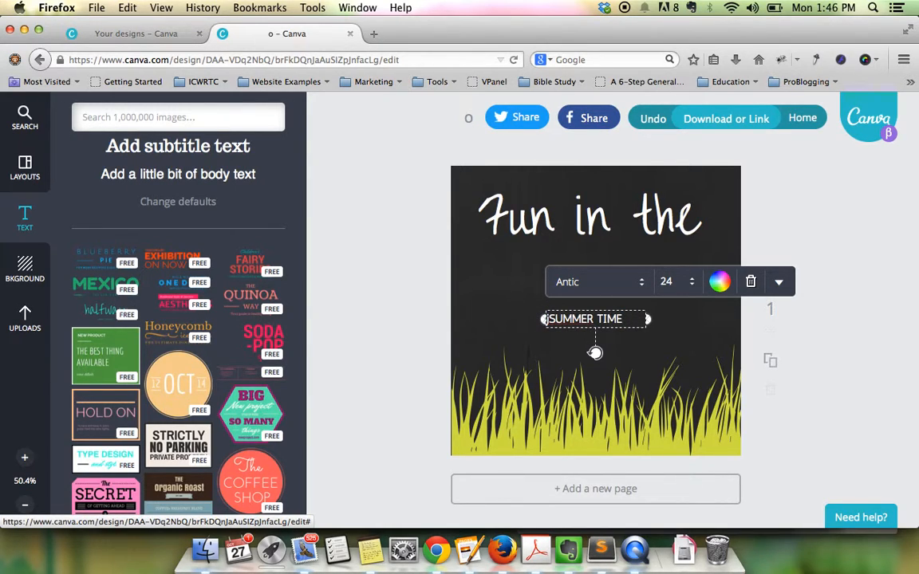
- Set the SUMMER TIME subtitle to size 32 and move it just under the title
{"action": "left_click", "coordinate": [666, 282]}
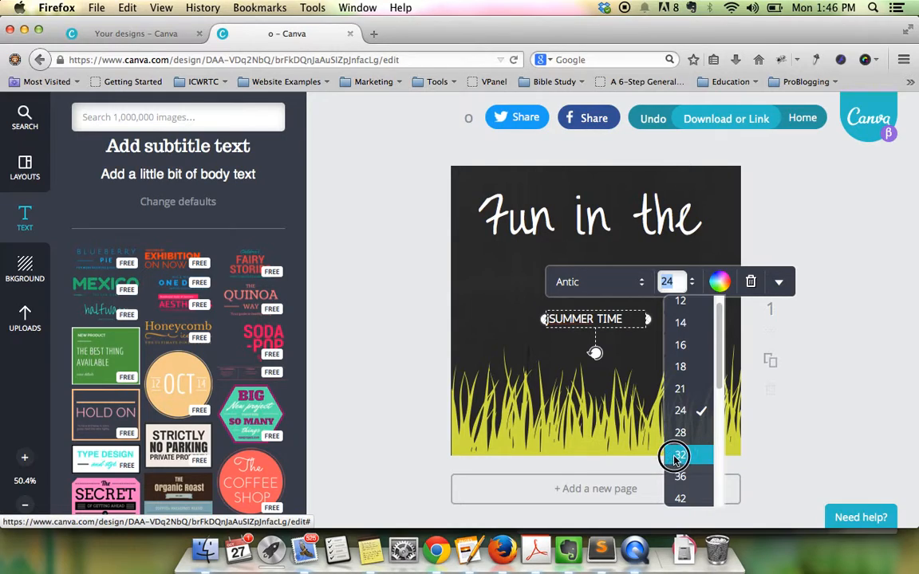
{"action": "left_click", "coordinate": [676, 455]}
{"action": "left_click_drag", "start_coordinate": [618, 307], "coordinate": [617, 246]}
{"action": "left_click", "coordinate": [629, 302]}
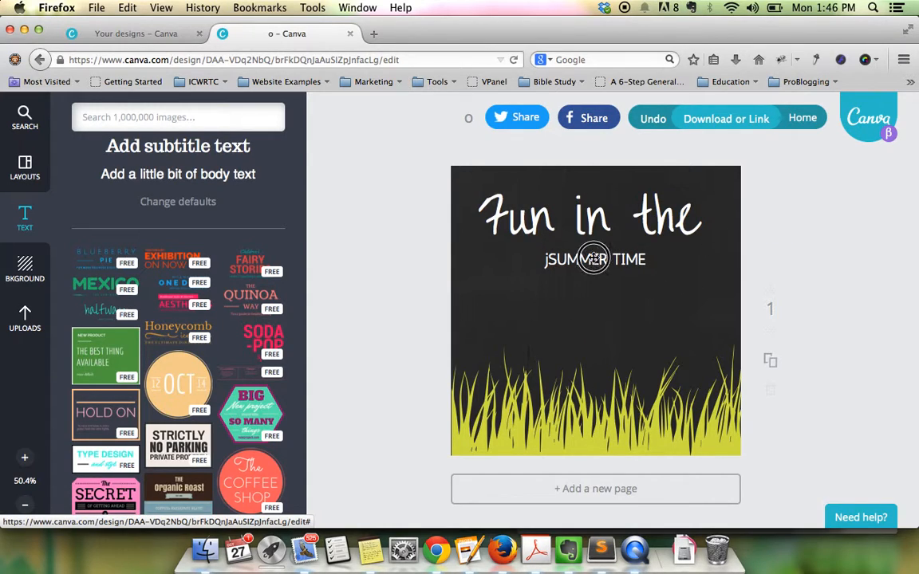
- Centre-align the SUMMER TIME text and keep its transparency at 100
{"action": "left_click", "coordinate": [593, 257]}
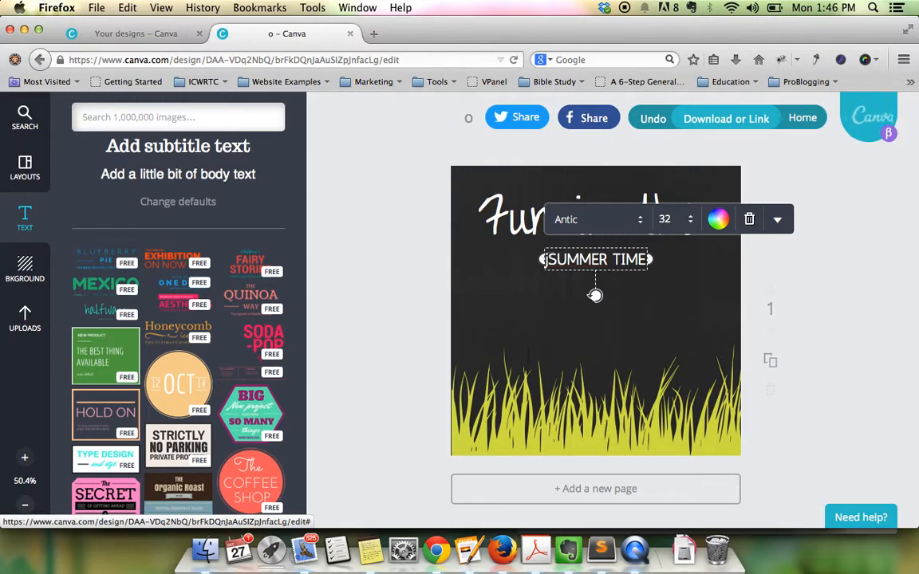
{"action": "left_click", "coordinate": [777, 221]}
{"action": "left_click", "coordinate": [773, 351]}
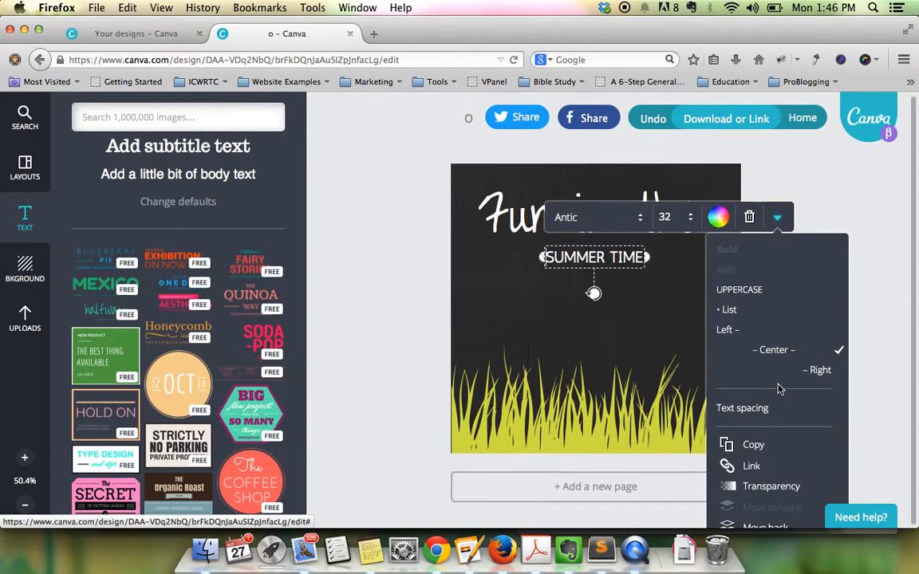
{"action": "left_click", "coordinate": [756, 488]}
{"action": "left_click_drag", "start_coordinate": [846, 252], "coordinate": [869, 243]}
{"action": "left_click", "coordinate": [715, 289]}
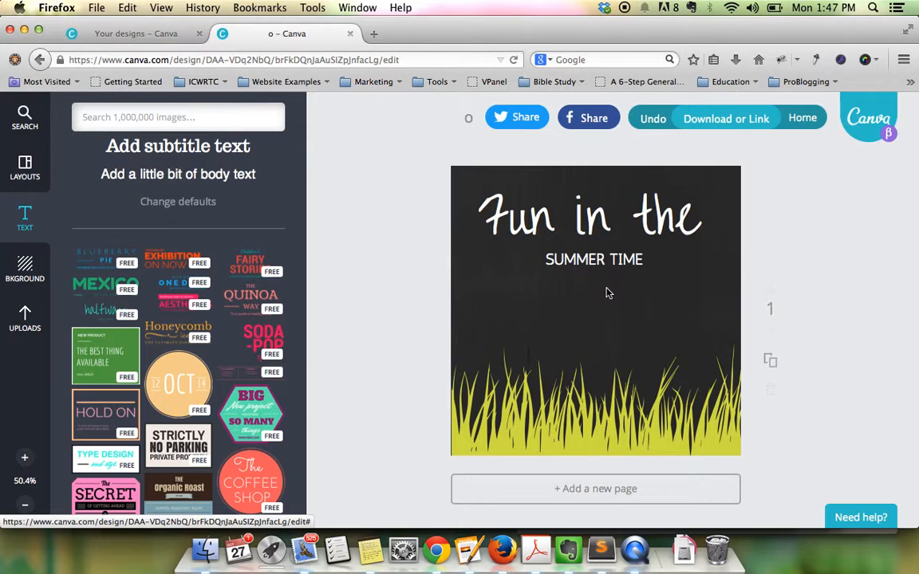
- Browse the Lines graphics, Text options and ready-made layouts panels
{"action": "left_click", "coordinate": [117, 113]}
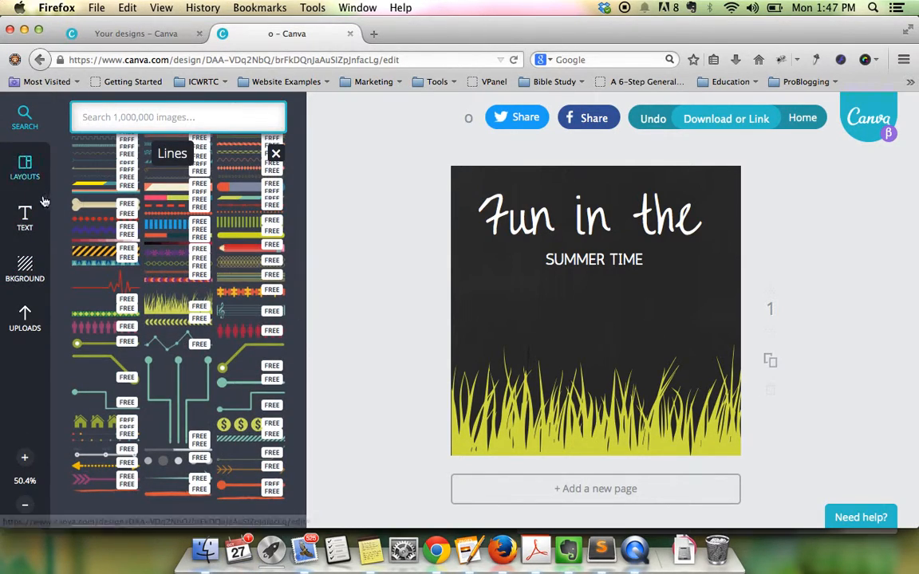
{"action": "left_click", "coordinate": [25, 228]}
{"action": "left_click", "coordinate": [41, 173]}
{"action": "scroll", "coordinate": [228, 201], "scroll_direction": "down", "scroll_amount": 10}
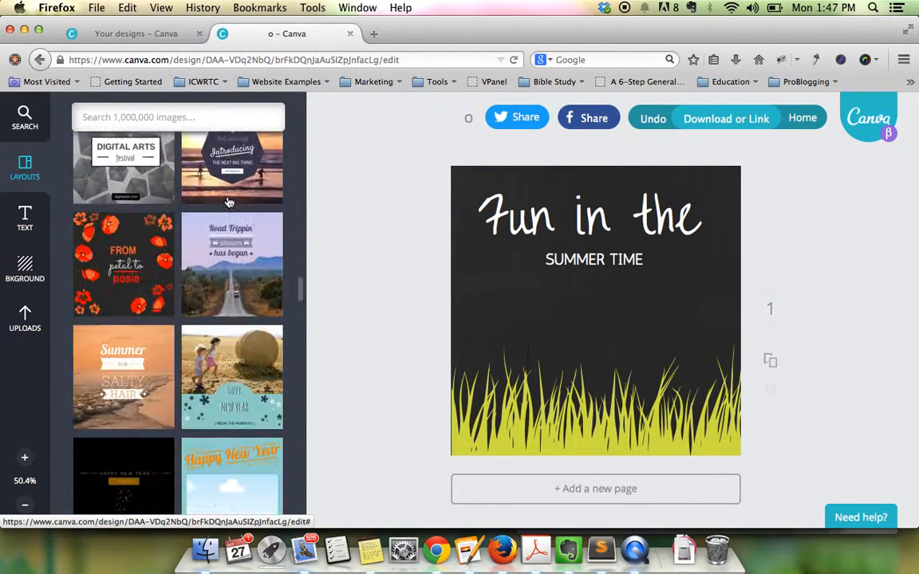
{"action": "scroll", "coordinate": [228, 202], "scroll_direction": "down", "scroll_amount": 4}
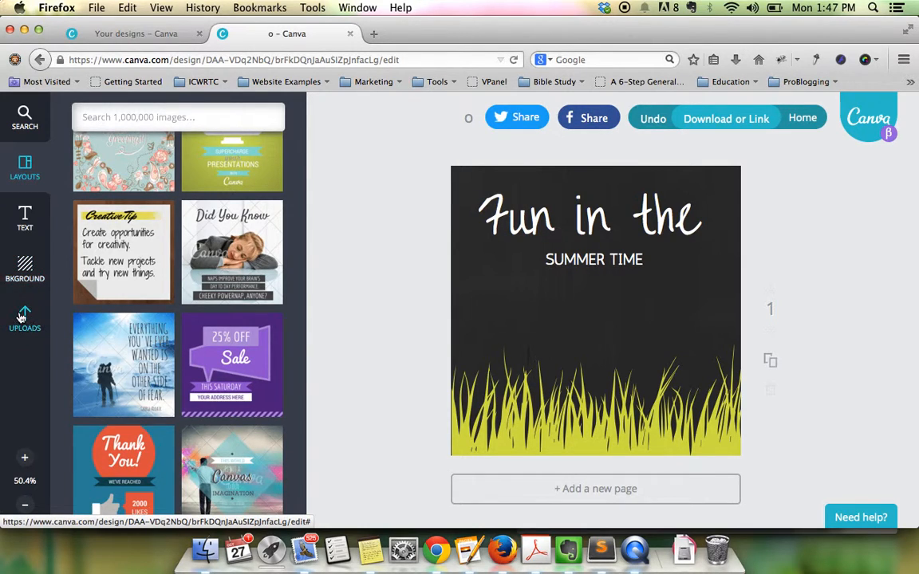
- Upload burning letter.jpg from Dropbox > Temp to the Uploads library
{"action": "left_click", "coordinate": [25, 305]}
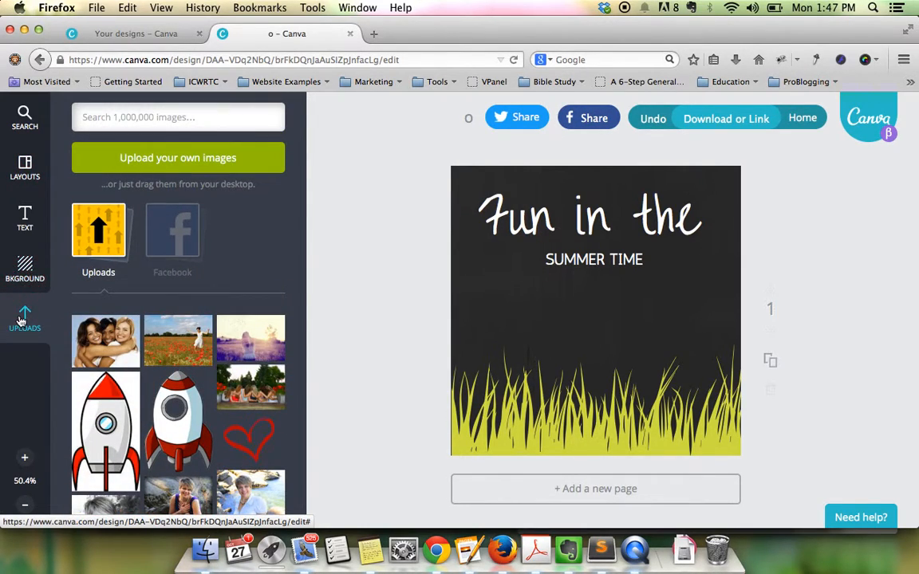
{"action": "left_click", "coordinate": [189, 159]}
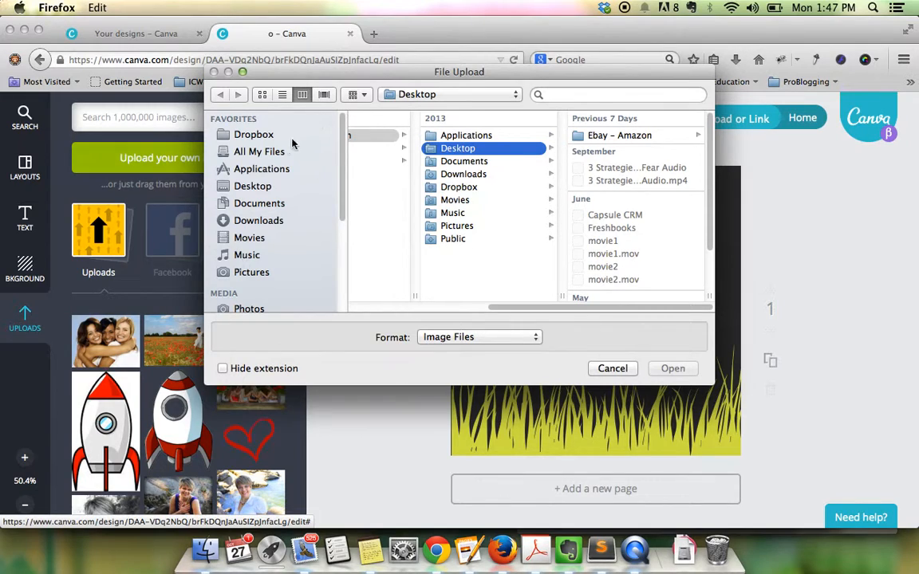
{"action": "left_click", "coordinate": [255, 136]}
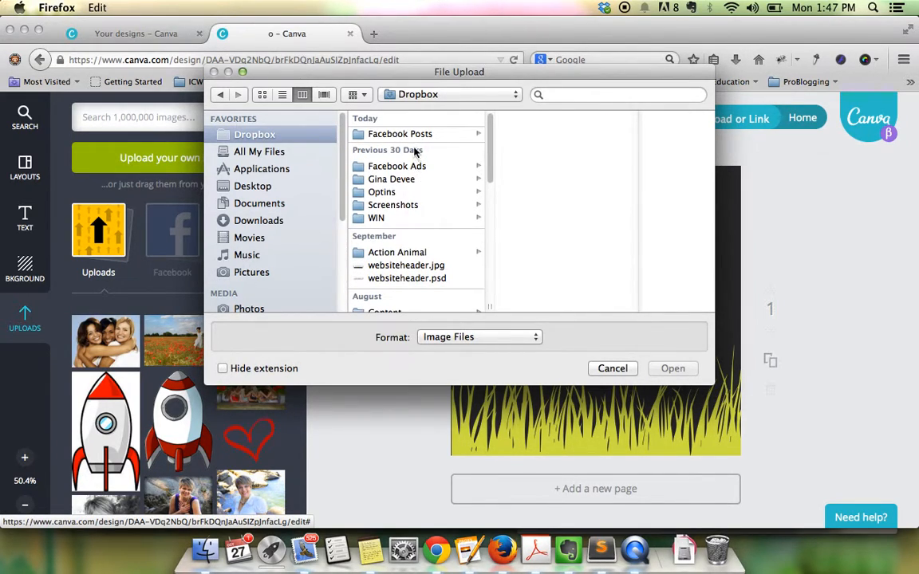
{"action": "scroll", "coordinate": [415, 152], "scroll_direction": "down", "scroll_amount": 5}
{"action": "left_click", "coordinate": [387, 211]}
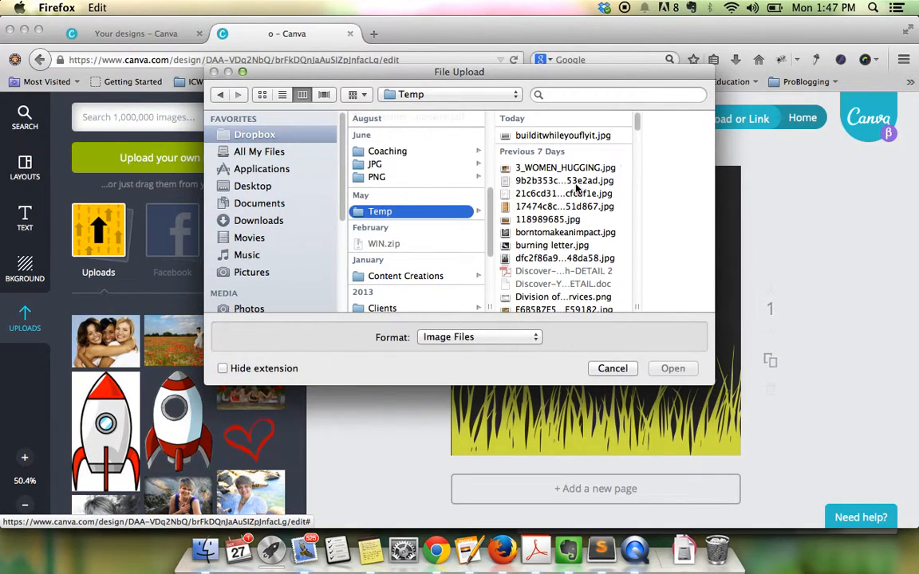
{"action": "left_click", "coordinate": [553, 246]}
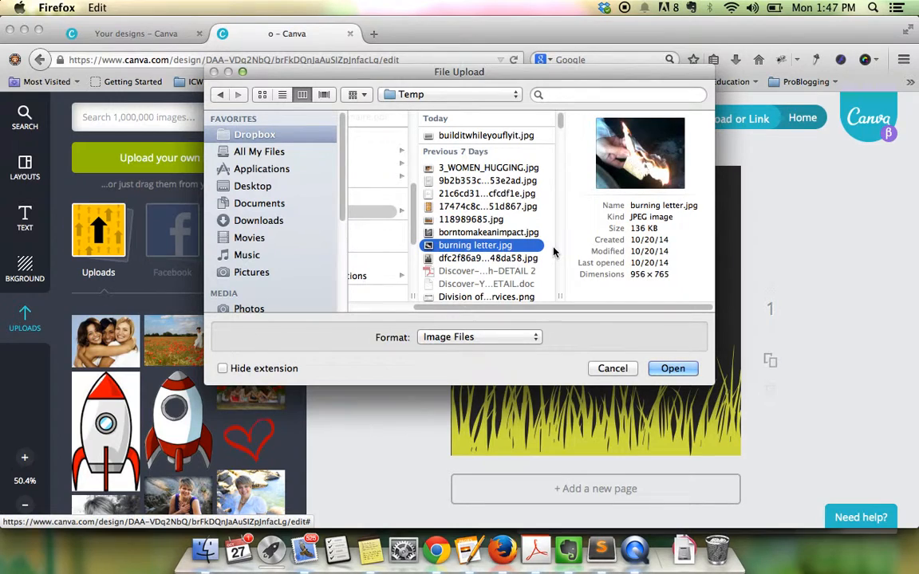
{"action": "left_click", "coordinate": [663, 368]}
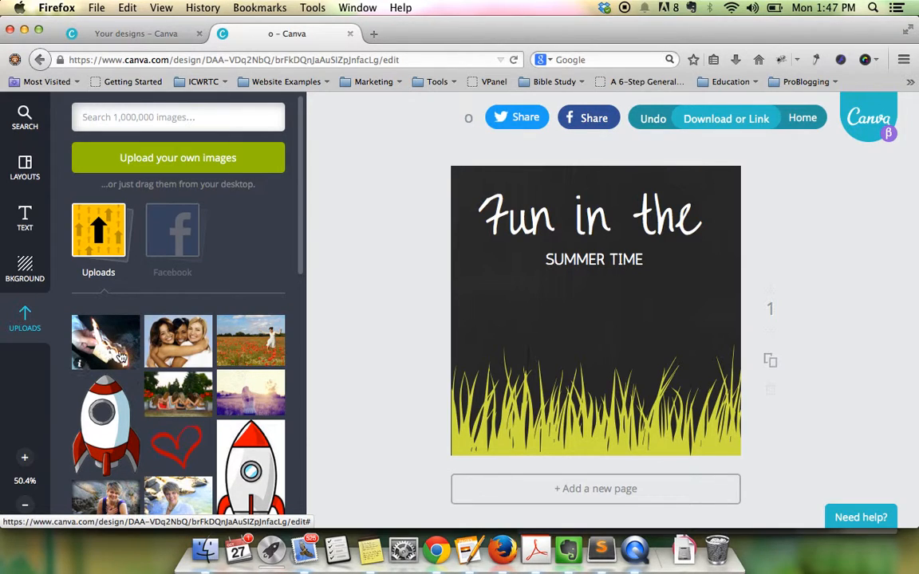
- Add the burning-letter photo, shrink it below SUMMER TIME, and show the download options
{"action": "left_click", "coordinate": [119, 357]}
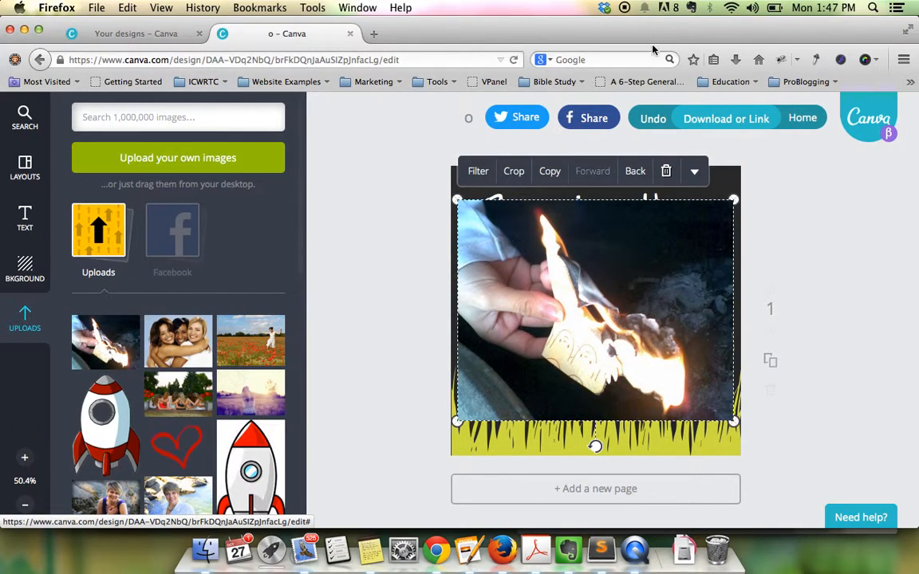
{"action": "mouse_move", "coordinate": [730, 202]}
{"action": "left_mouse_down"}
{"action": "mouse_move", "coordinate": [538, 359]}
{"action": "mouse_move", "coordinate": [616, 310]}
{"action": "left_mouse_up"}
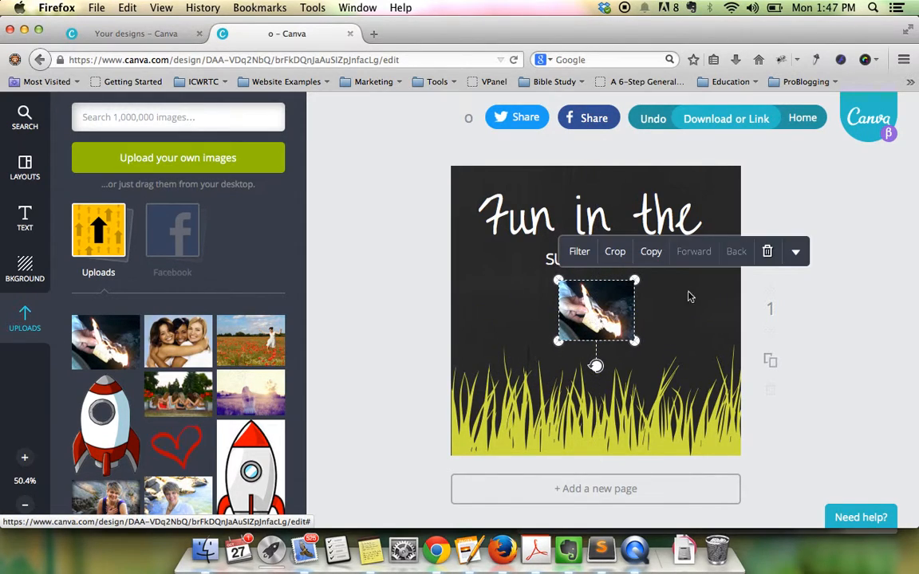
{"action": "left_click", "coordinate": [850, 224]}
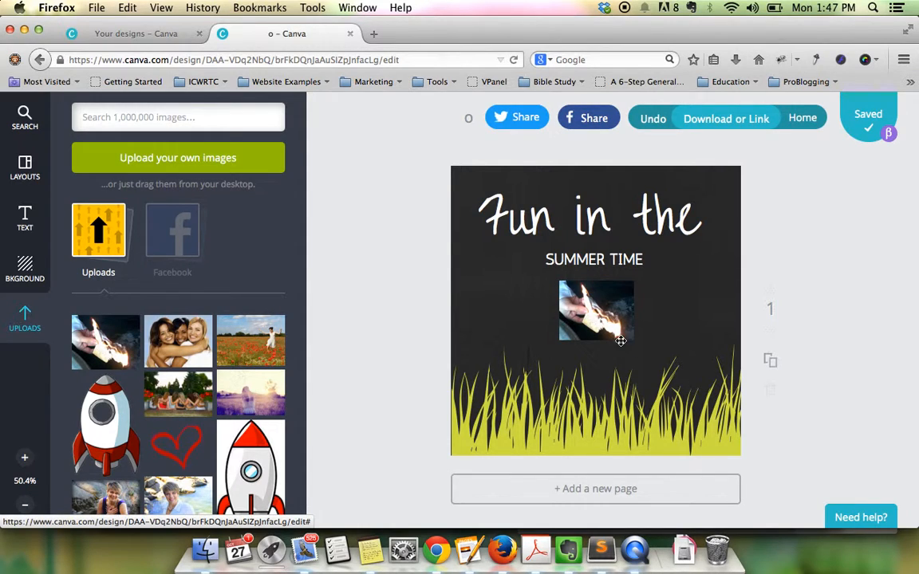
{"action": "left_click", "coordinate": [740, 121]}
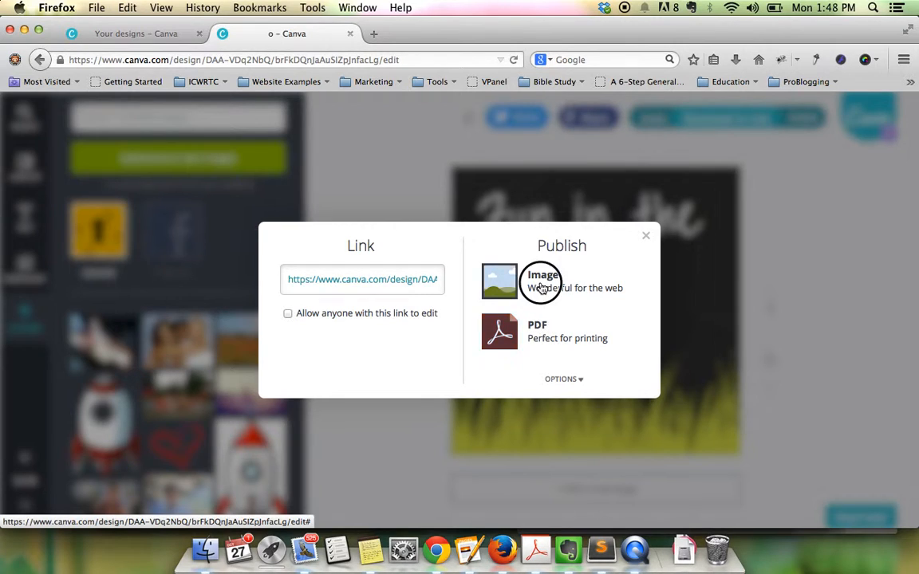
- Export the design as an image and save the PNG file to disk
{"action": "left_click", "coordinate": [488, 278]}
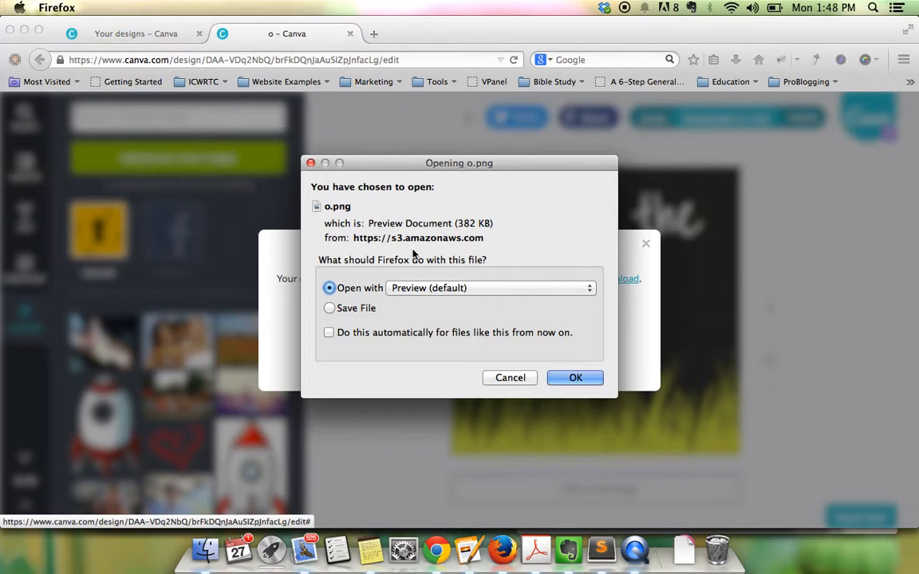
{"action": "left_click", "coordinate": [361, 309]}
{"action": "left_click", "coordinate": [571, 378]}
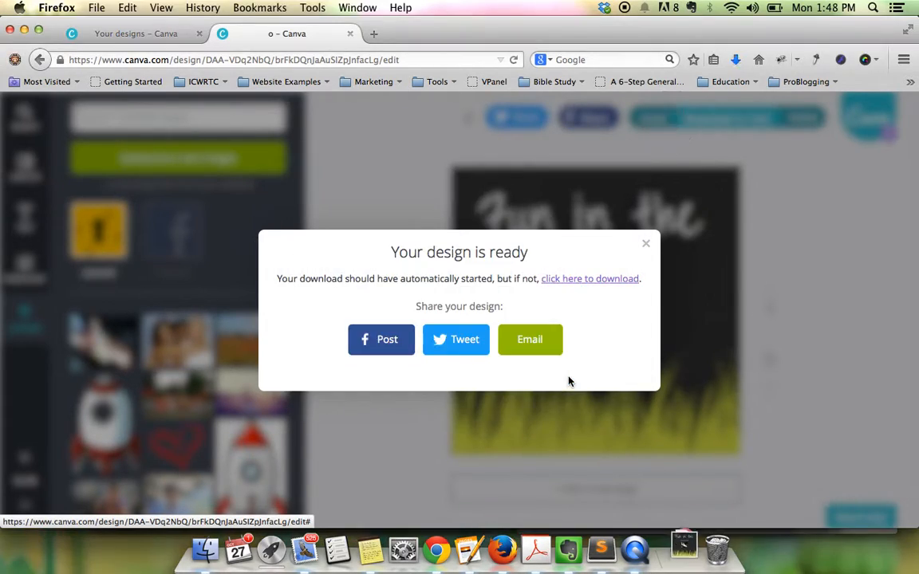
- Check o.png in Preview from Downloads, then return to the Canva editor
{"action": "left_click", "coordinate": [675, 562]}
{"action": "left_click", "coordinate": [684, 514]}
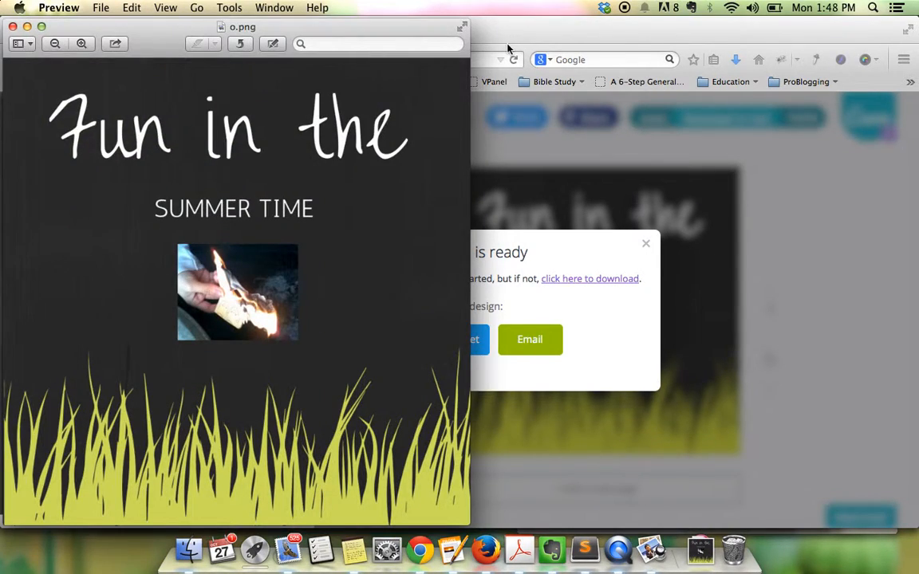
{"action": "left_click", "coordinate": [13, 26]}
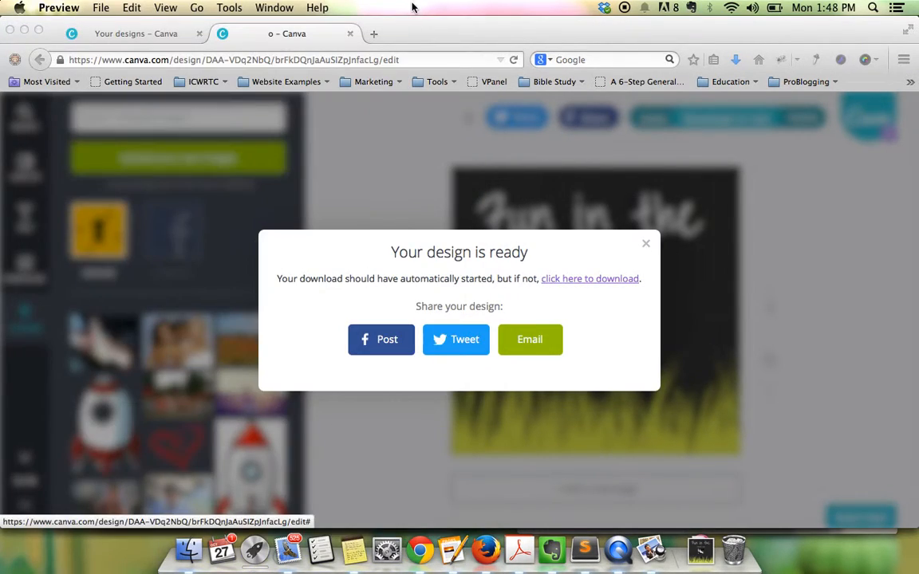
{"action": "left_click", "coordinate": [646, 245]}
{"action": "left_click", "coordinate": [646, 245]}
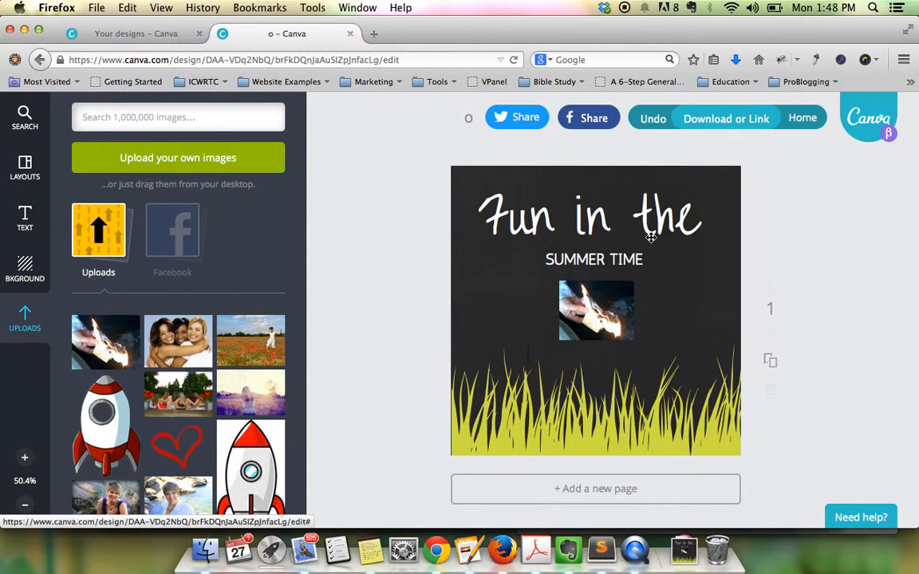
- Delete the burning-letter photo and drop the red heart from Uploads onto the page
{"action": "left_click", "coordinate": [571, 315]}
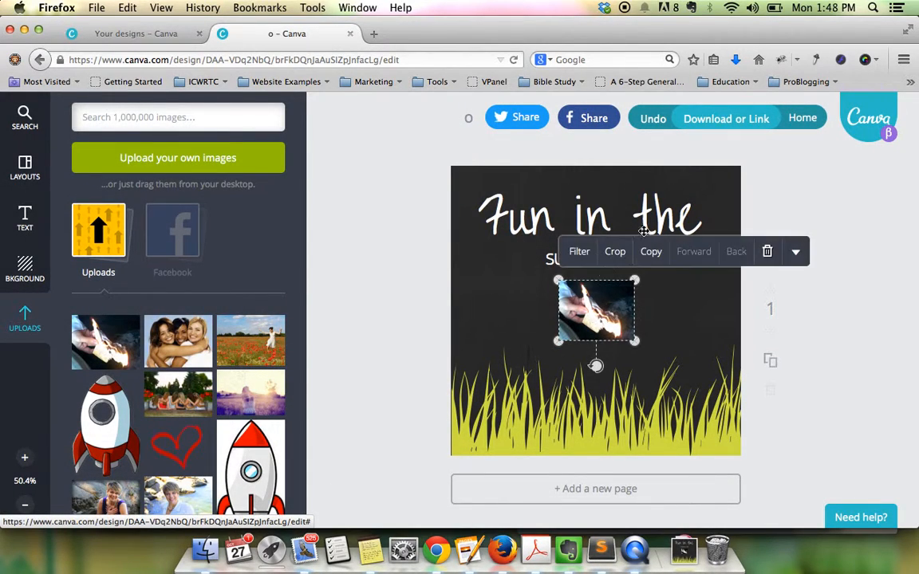
{"action": "left_click", "coordinate": [765, 250]}
{"action": "left_click_drag", "start_coordinate": [177, 445], "coordinate": [627, 380]}
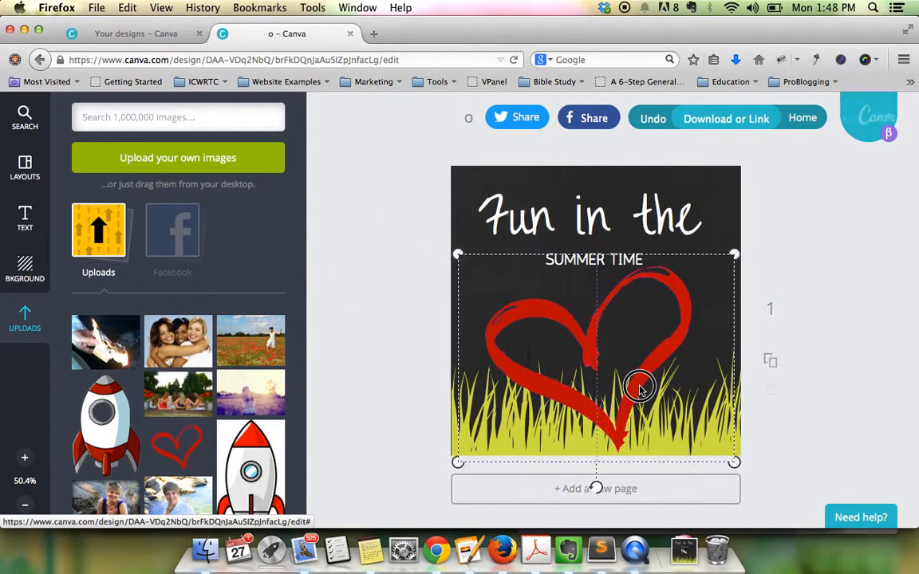
- Shrink the heart and centre it between SUMMER TIME and the grass
{"action": "left_click_drag", "start_coordinate": [734, 254], "coordinate": [664, 307]}
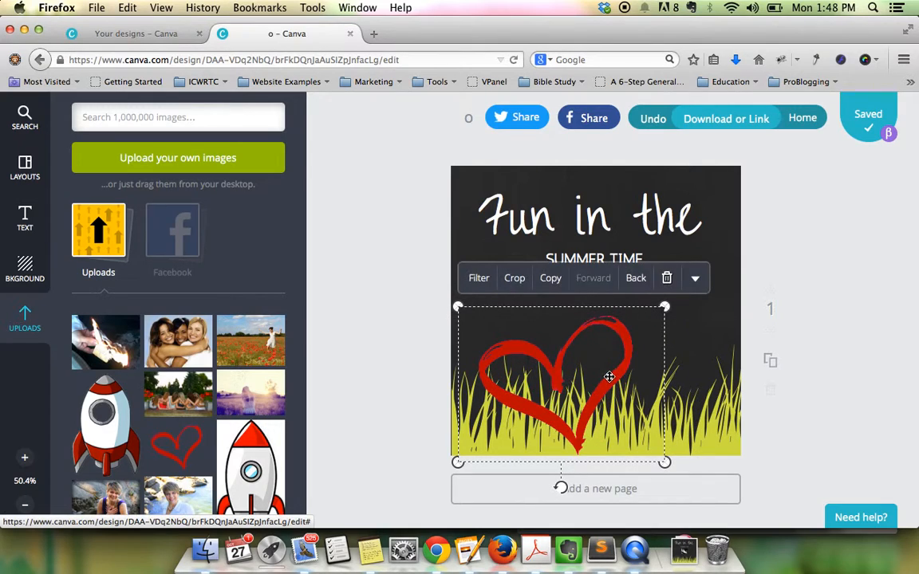
{"action": "left_click_drag", "start_coordinate": [622, 364], "coordinate": [661, 330]}
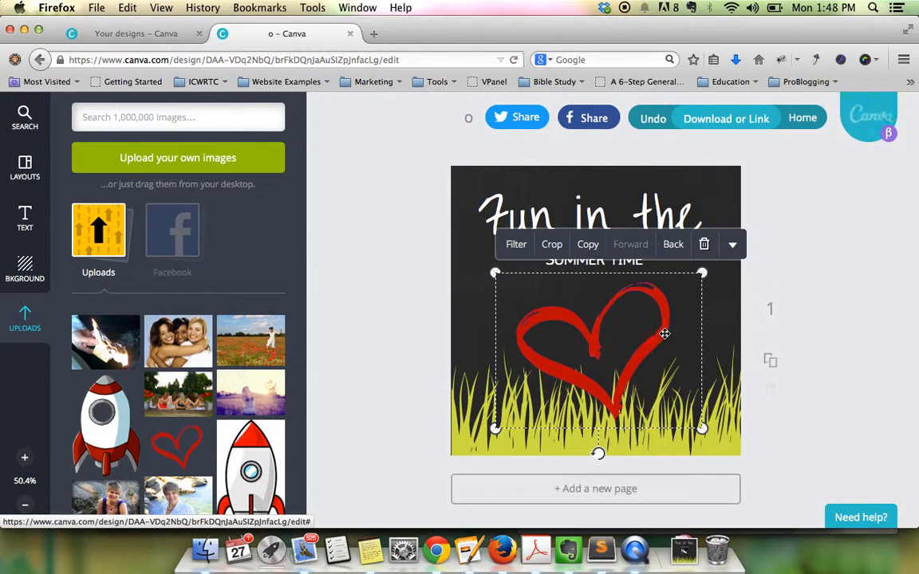
{"action": "left_click_drag", "start_coordinate": [660, 330], "coordinate": [658, 333]}
{"action": "left_click_drag", "start_coordinate": [700, 276], "coordinate": [636, 305]}
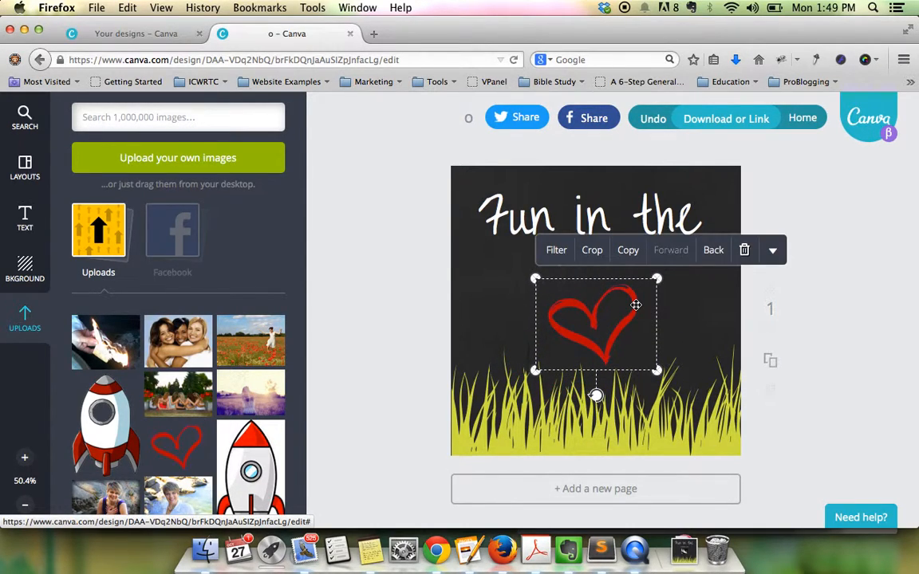